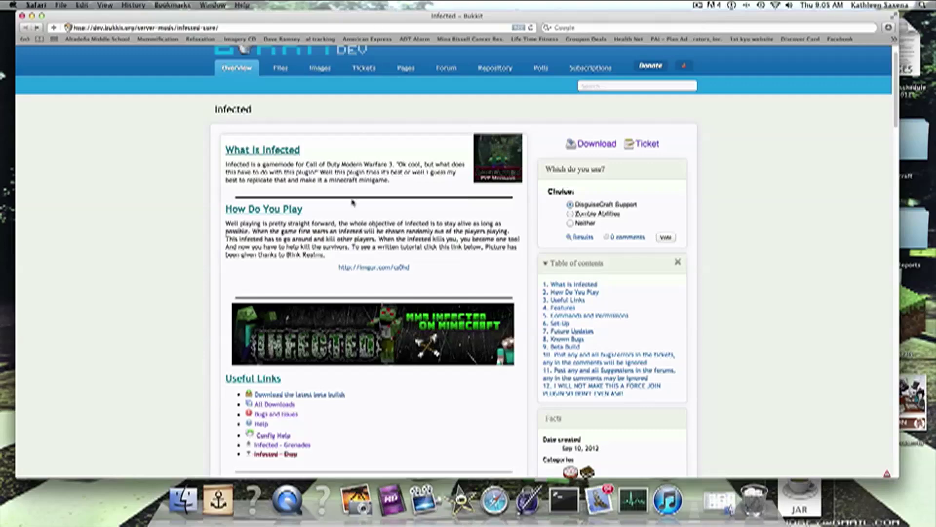
Step: Read the Infected plugin's description and gameplay sections on its overview page and highlight the page address
scroll(353, 205, up, 3)
scroll(363, 184, up, 2)
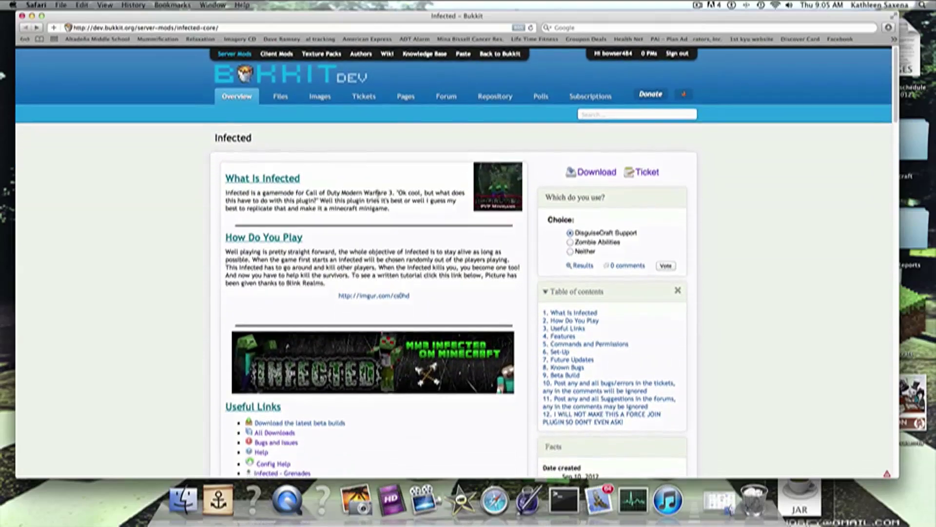
scroll(378, 191, up, 2)
scroll(385, 197, up, 1)
scroll(385, 193, up, 2)
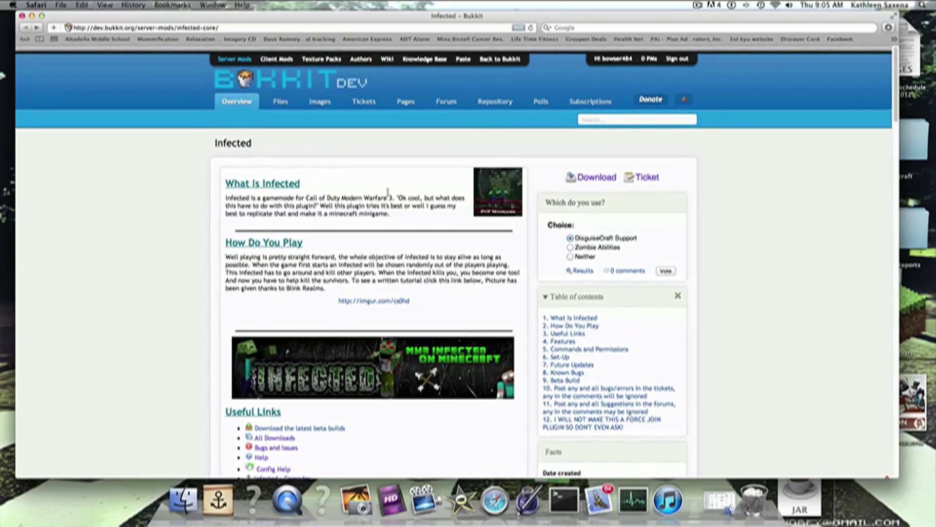
scroll(389, 193, up, 1)
scroll(390, 193, up, 1)
scroll(391, 190, up, 2)
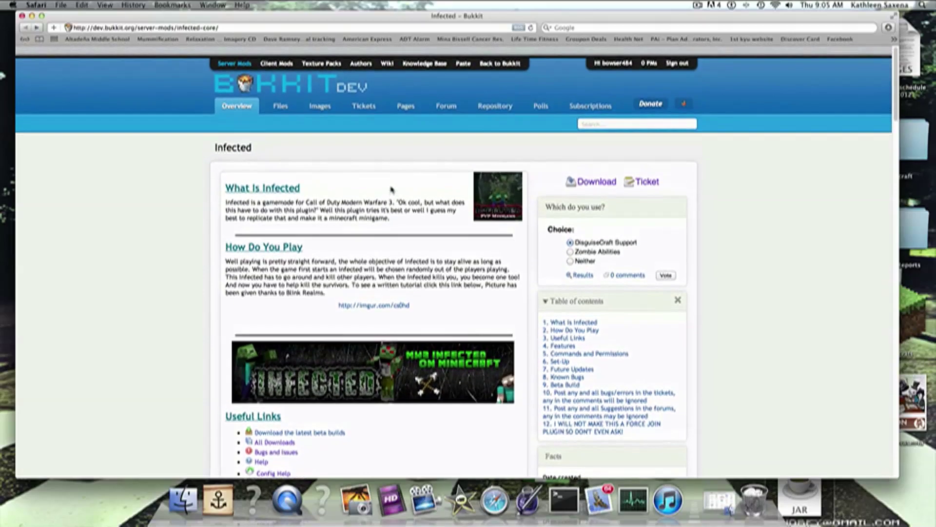
scroll(390, 195, down, 5)
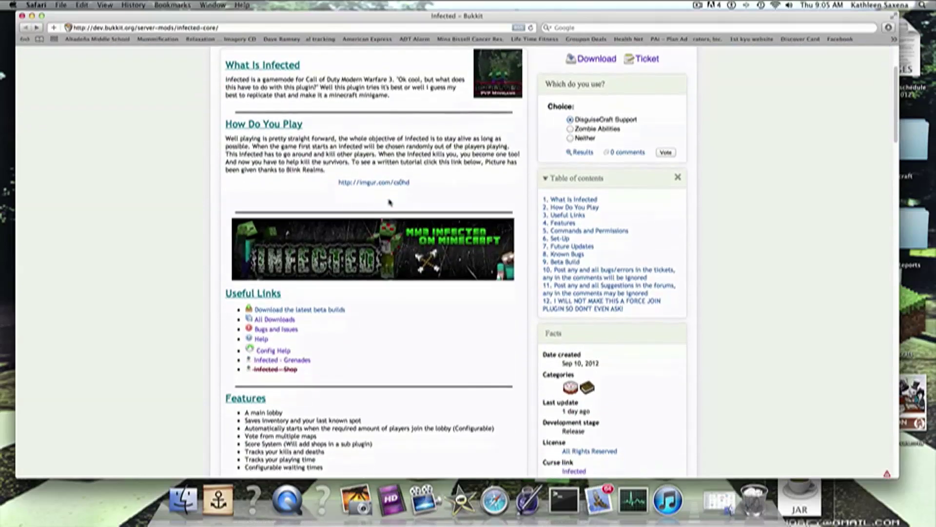
scroll(390, 204, up, 5)
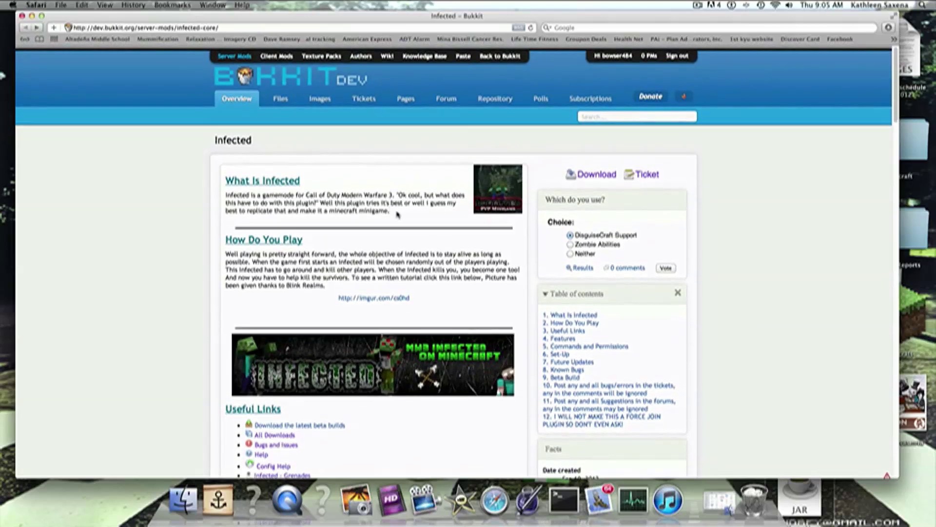
scroll(397, 215, up, 2)
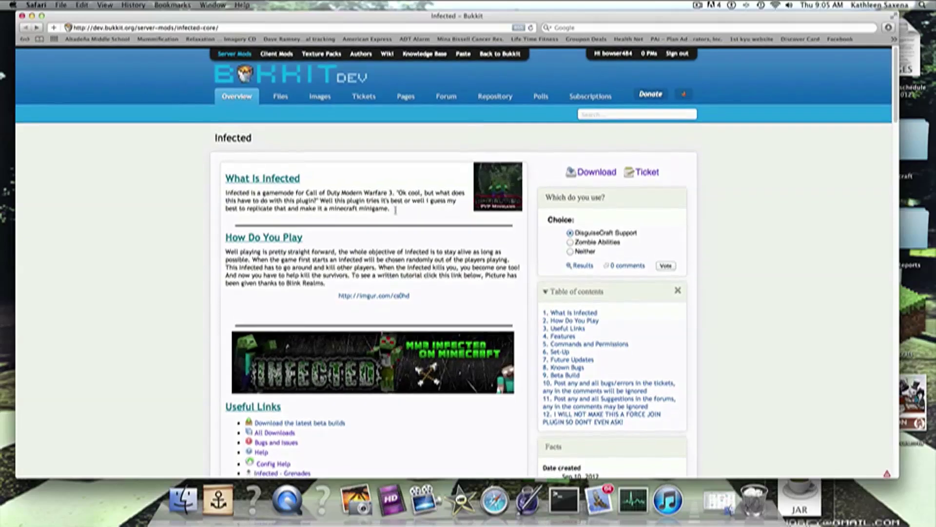
scroll(395, 210, up, 2)
click(85, 25)
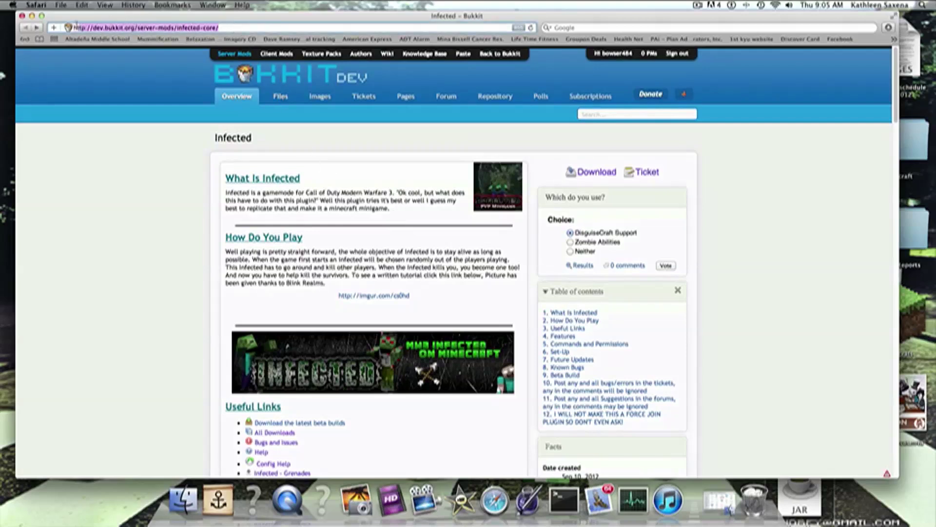
click(248, 31)
click(164, 198)
Step: Examine the plugin page's features, commands and permissions, useful links and download option
scroll(340, 258, down, 8)
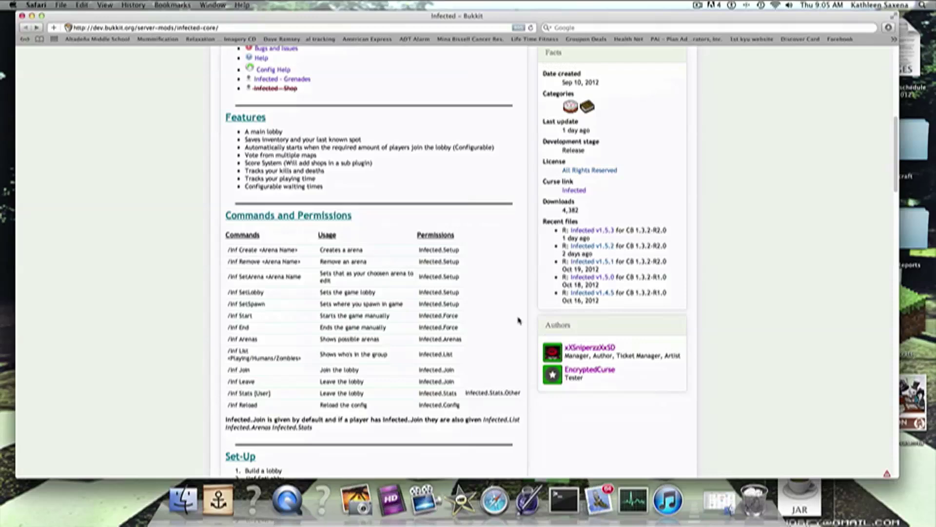
scroll(426, 299, up, 2)
scroll(426, 298, up, 10)
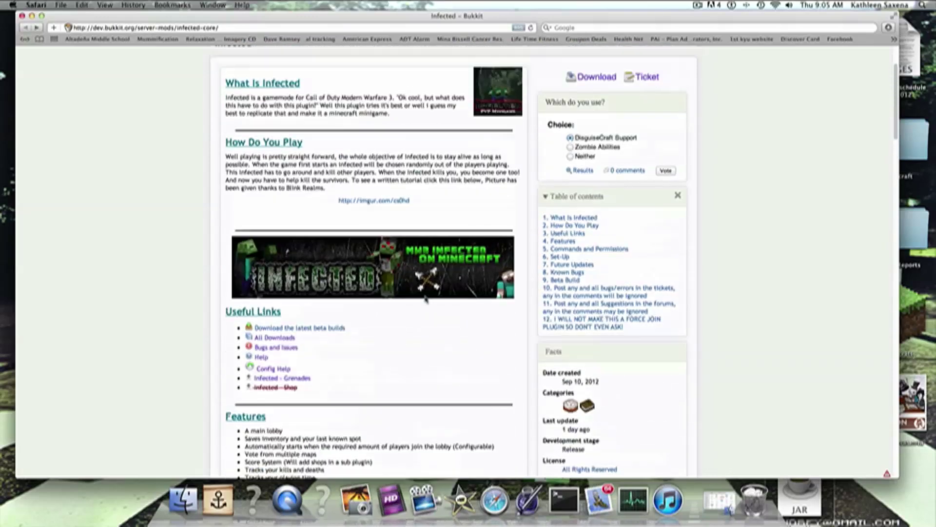
scroll(424, 300, up, 1)
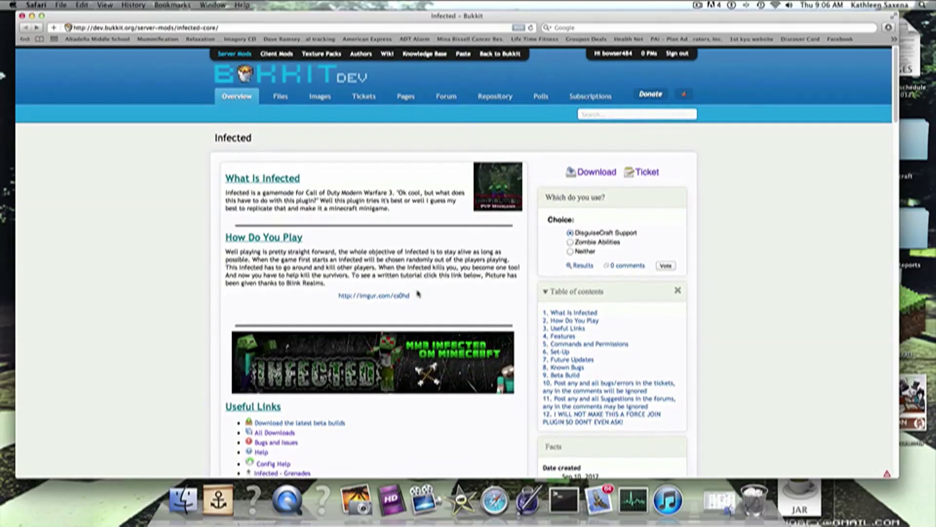
scroll(418, 294, up, 1)
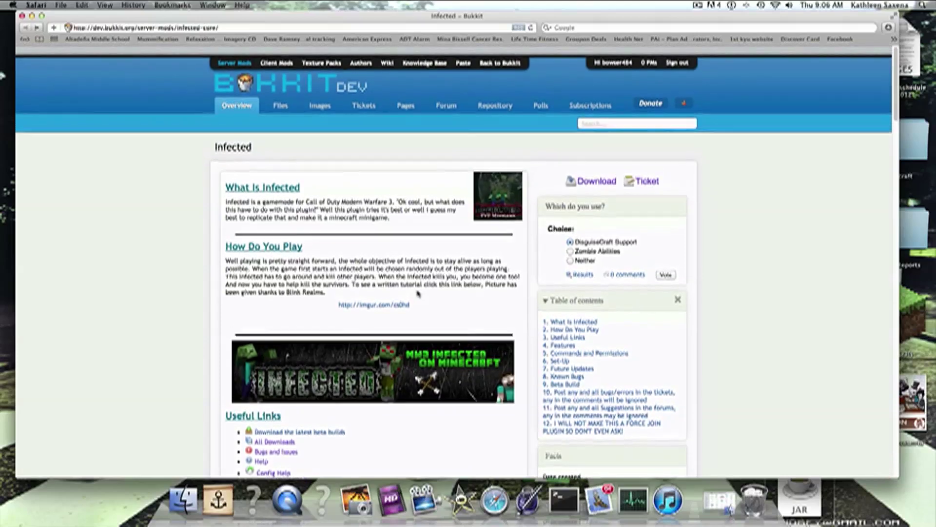
scroll(418, 294, down, 1)
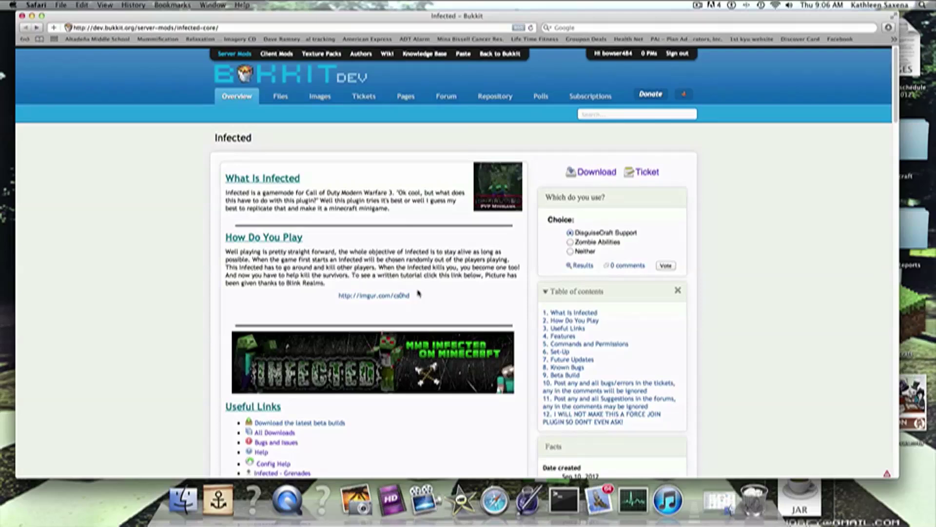
scroll(418, 293, up, 1)
scroll(418, 294, down, 5)
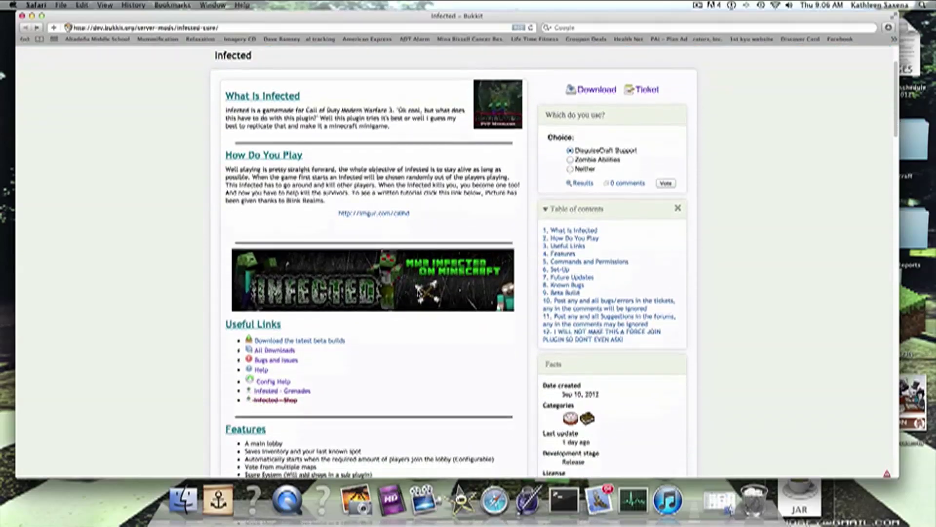
scroll(418, 292, down, 2)
scroll(418, 293, up, 5)
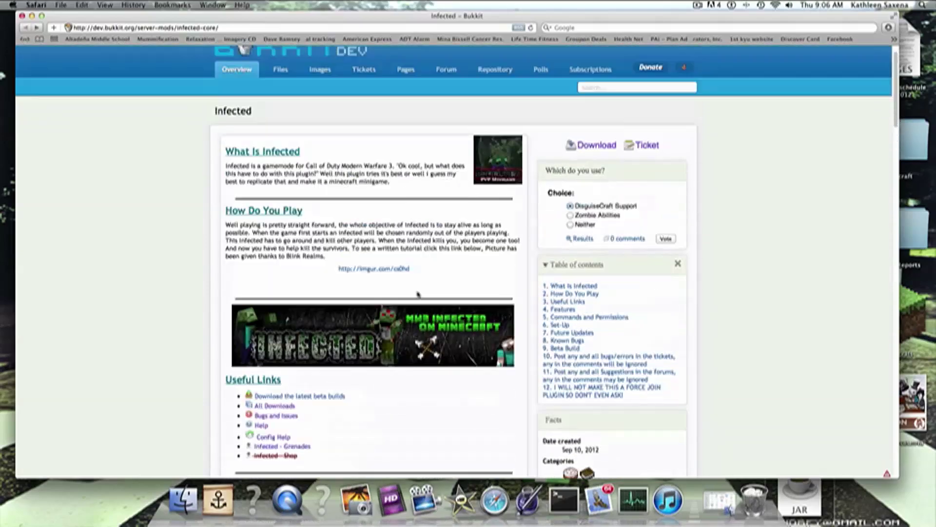
scroll(453, 346, down, 3)
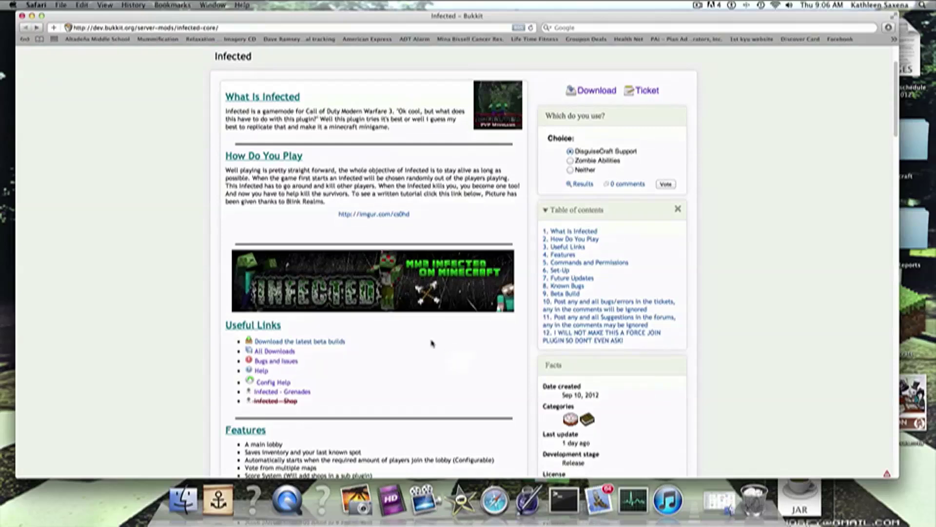
scroll(433, 337, up, 4)
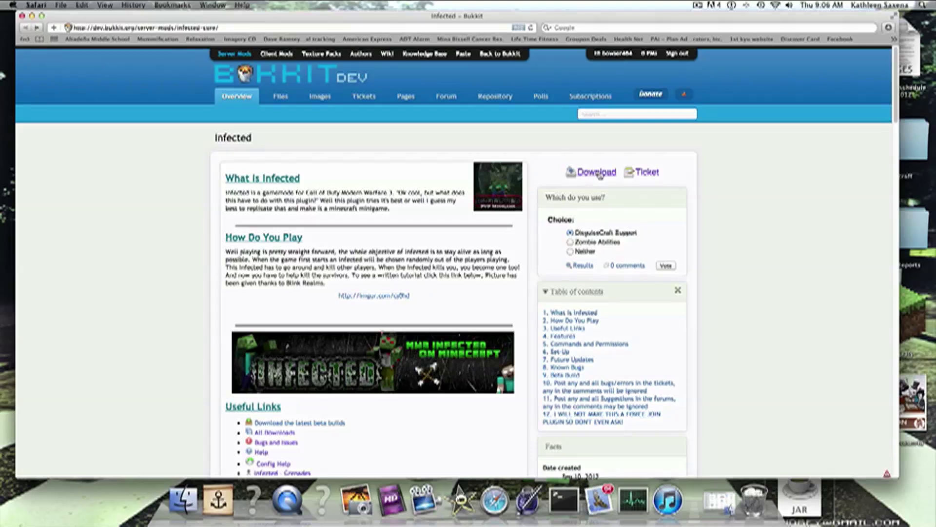
Step: Put the Infected.jar file from the desktop into the plugins folder of the Server folder
click(31, 16)
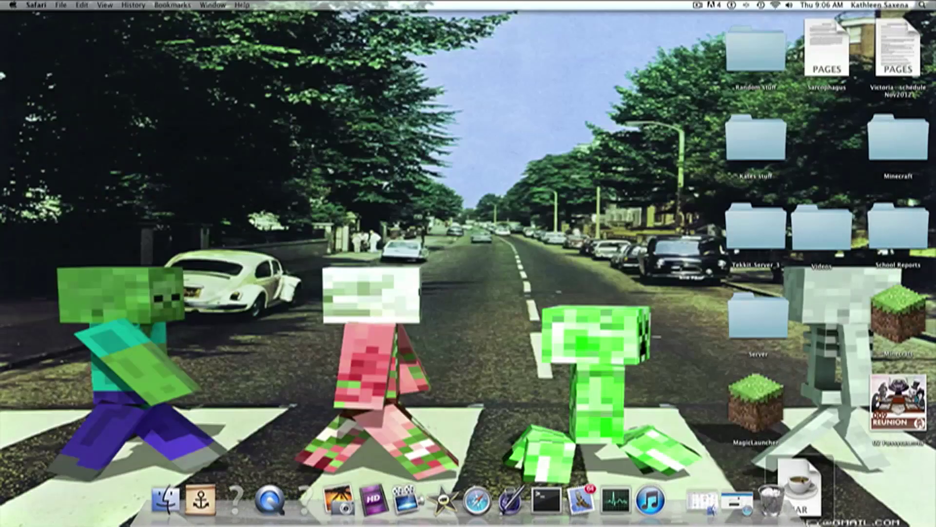
drag(797, 487, 291, 224)
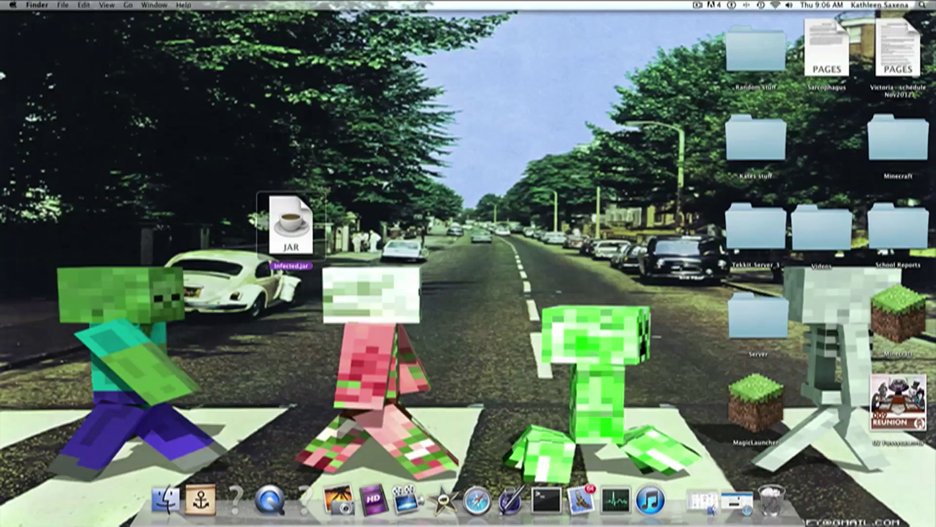
click(702, 500)
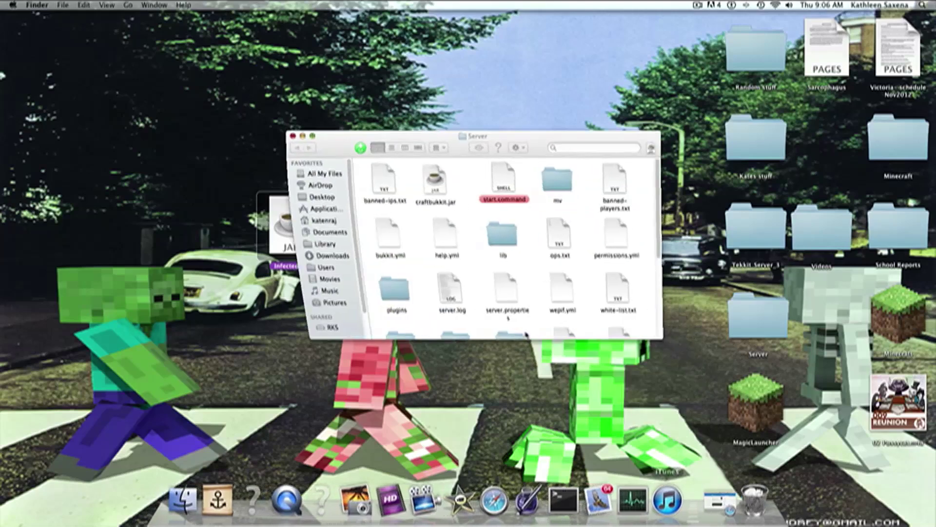
drag(460, 143, 496, 153)
click(429, 299)
right_click(435, 294)
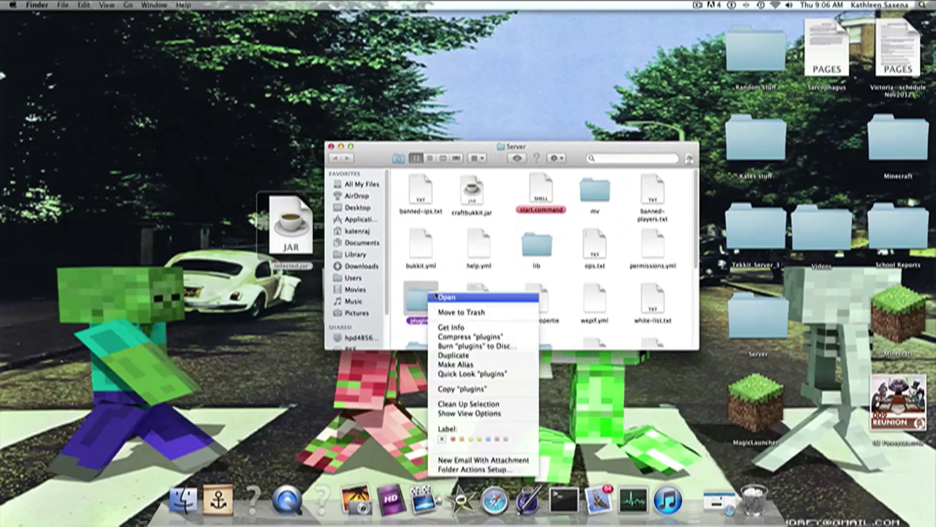
click(447, 298)
drag(280, 228, 441, 262)
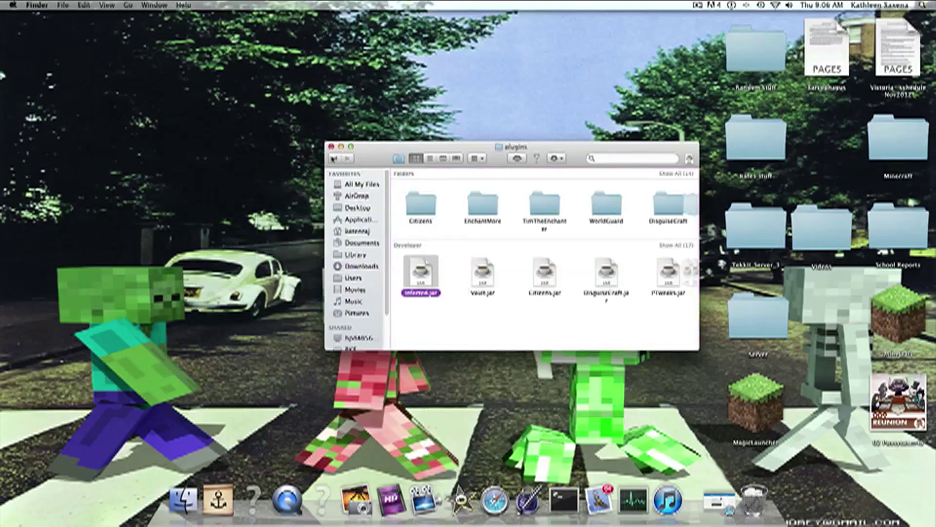
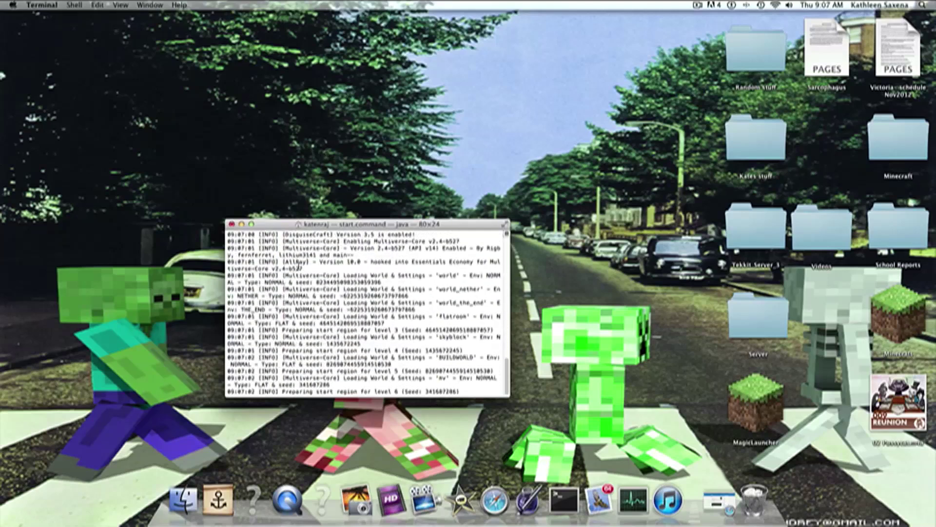
Step: Check the server's startup log in Terminal and minimize its window
scroll(298, 267, up, 6)
scroll(297, 263, down, 10)
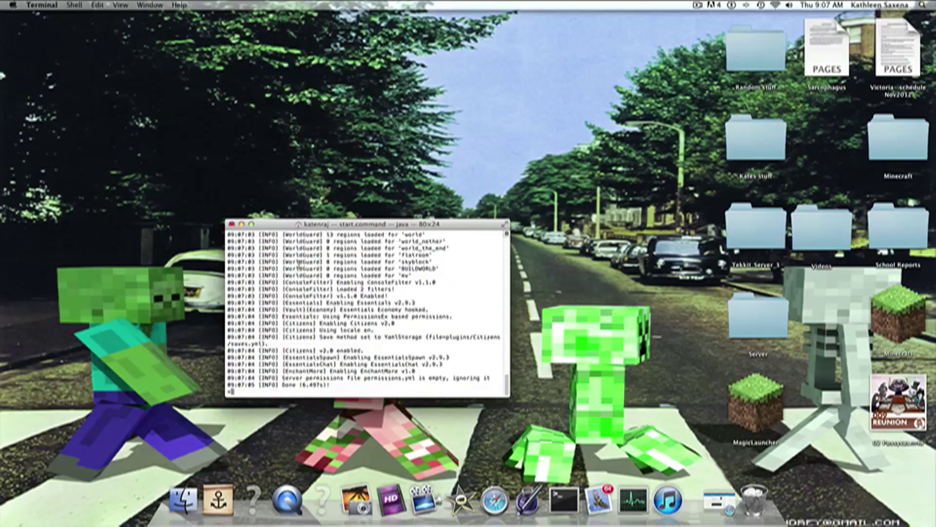
click(241, 224)
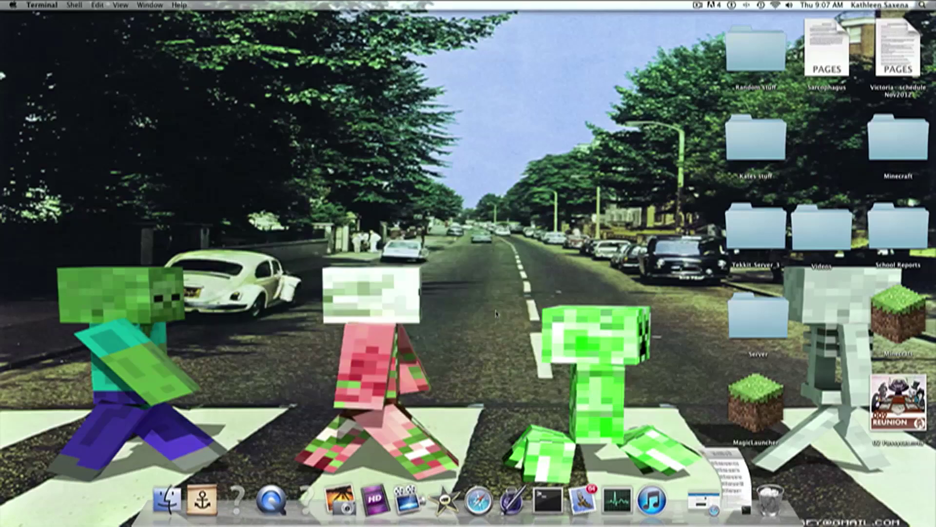
Step: Open the Infected folder inside the Server folder's plugins folder
click(702, 498)
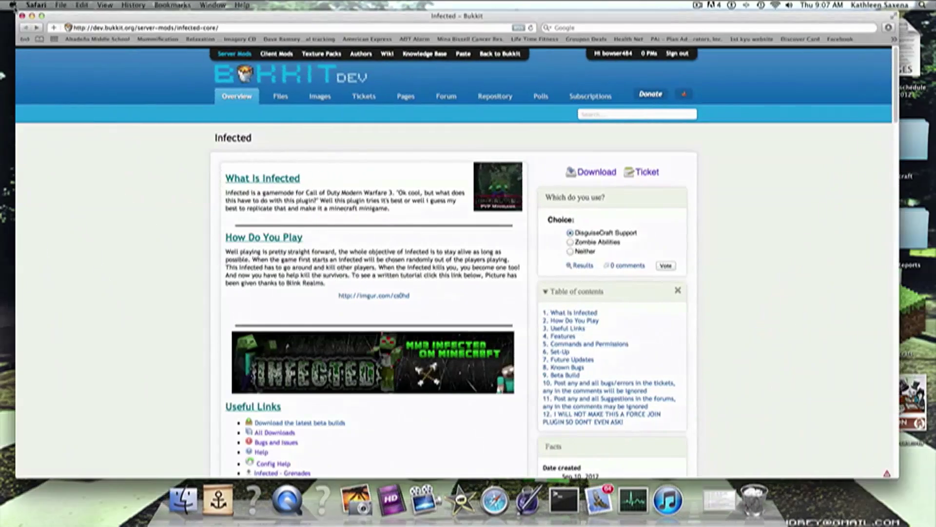
click(32, 16)
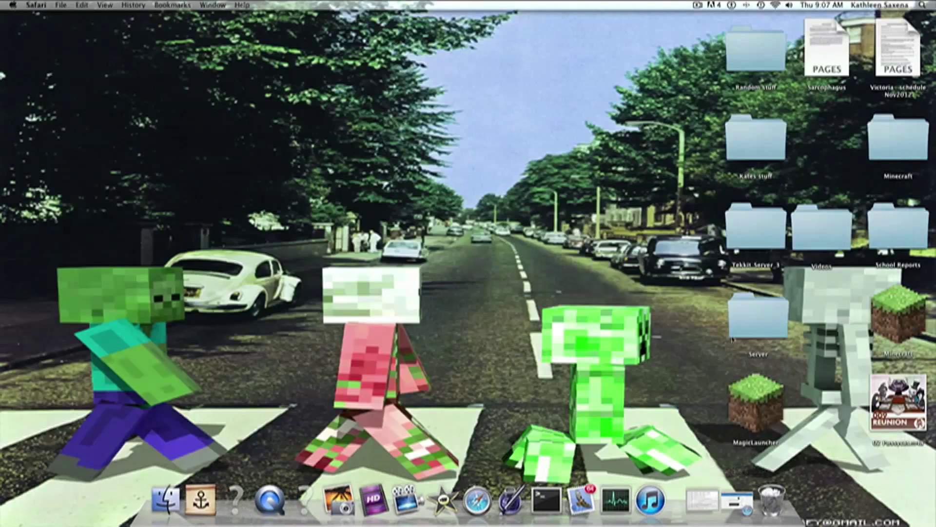
click(739, 322)
right_click(740, 320)
click(758, 298)
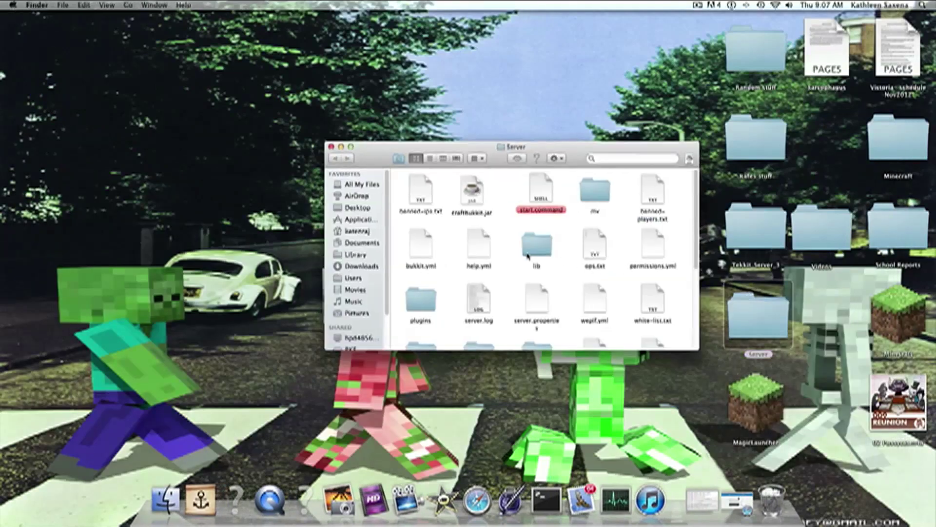
click(418, 301)
right_click(418, 302)
click(427, 297)
click(475, 204)
right_click(477, 201)
click(482, 201)
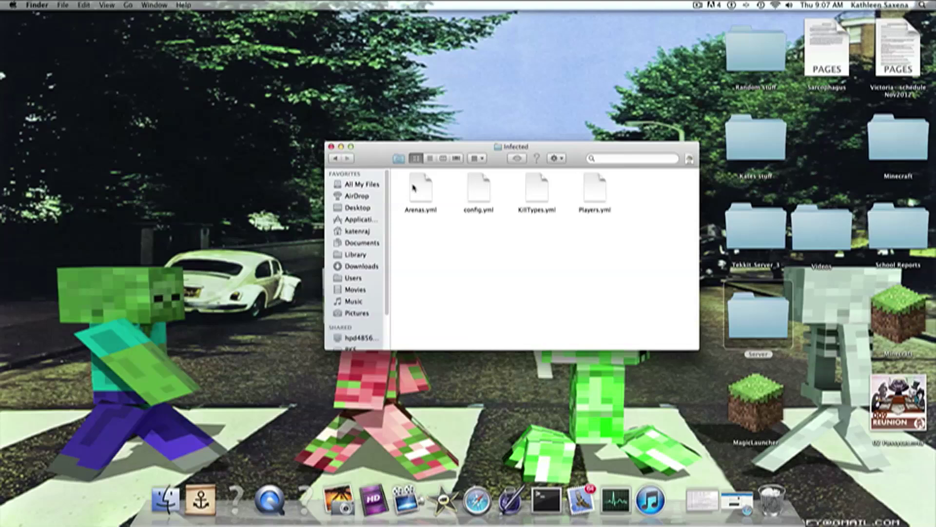
Step: Open the Infected plugin's config.yml in TextEdit and move its window below the folder's files
click(484, 193)
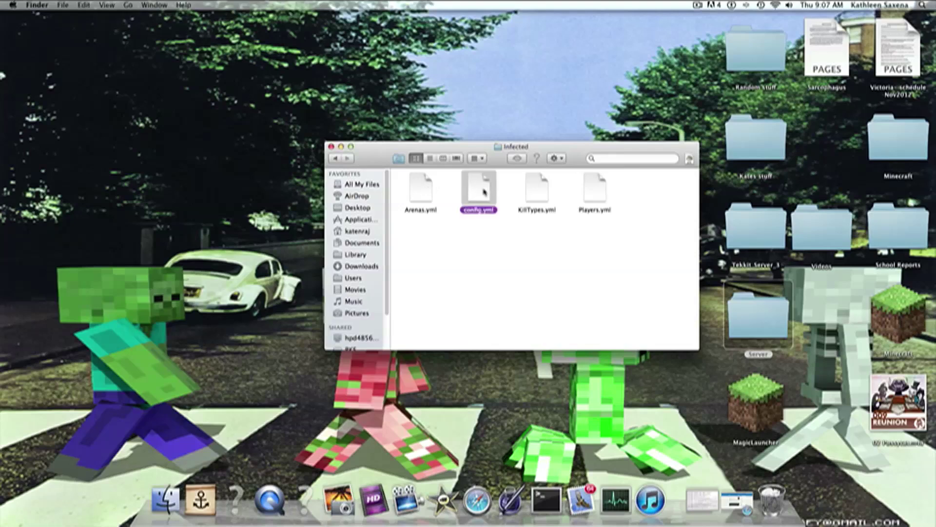
right_click(483, 189)
click(488, 192)
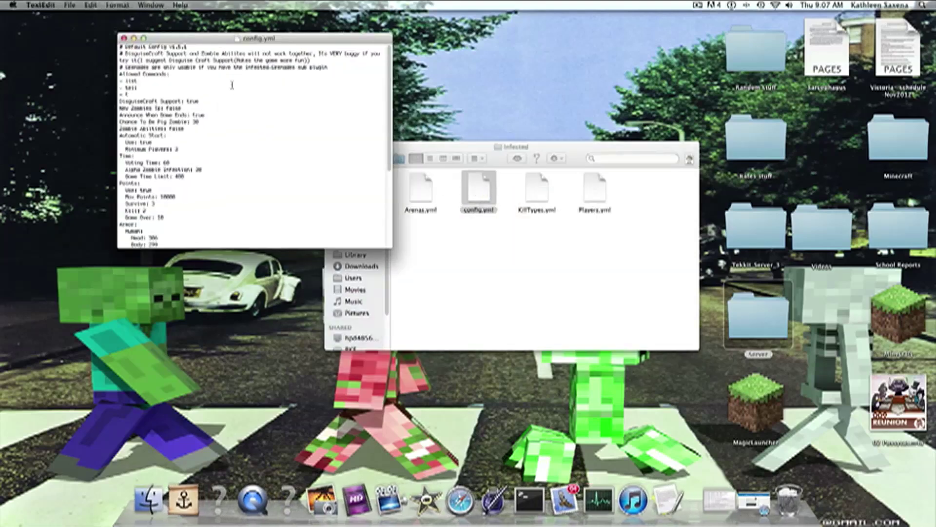
drag(239, 39, 442, 237)
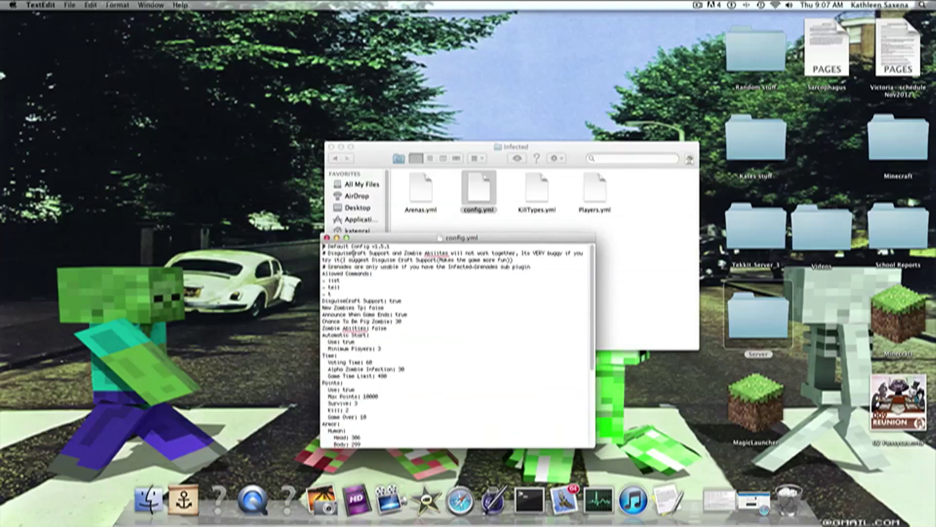
Step: Examine the header comments and the Allowed Commands list in the Infected config.yml
scroll(364, 251, up, 2)
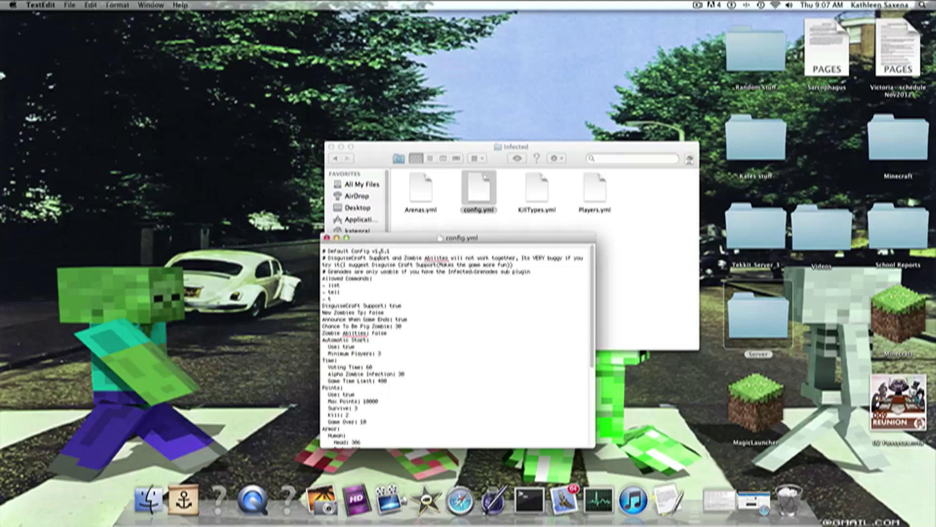
scroll(380, 252, down, 1)
scroll(380, 250, up, 1)
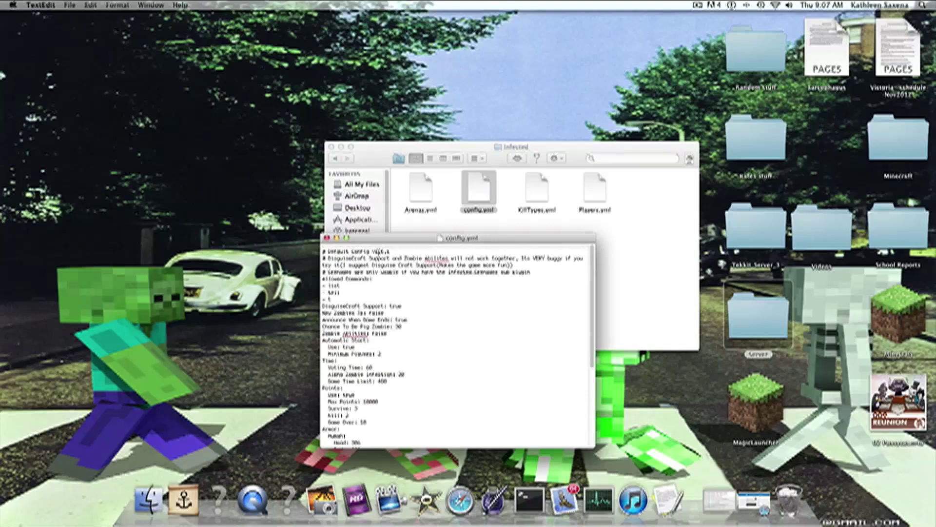
scroll(371, 266, down, 2)
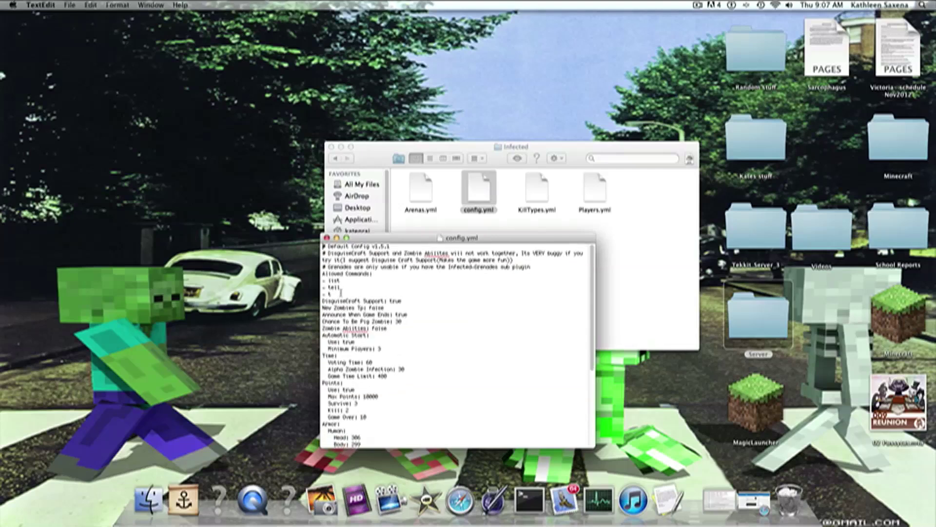
scroll(347, 276, up, 1)
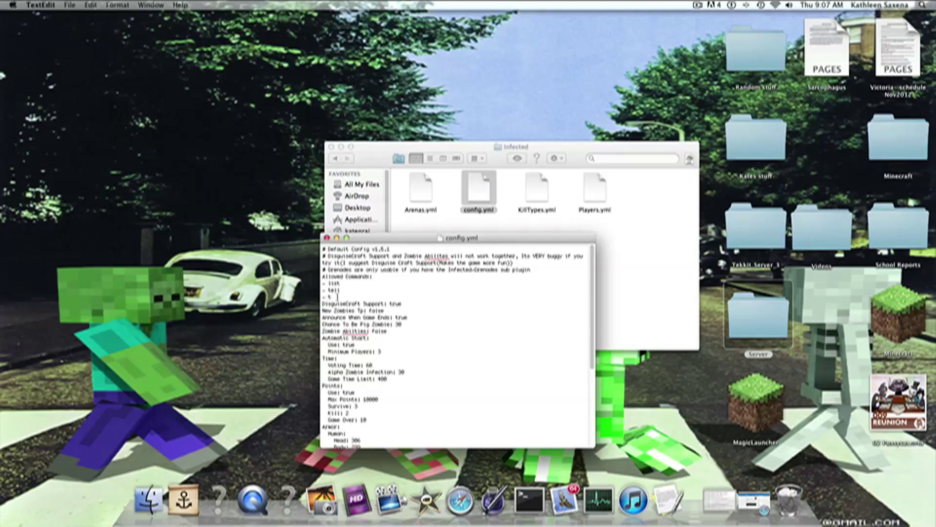
scroll(338, 296, down, 1)
scroll(338, 297, up, 1)
scroll(337, 296, down, 1)
Step: Retype the DisguiseCraft Support value in config.yml as true
click(401, 301)
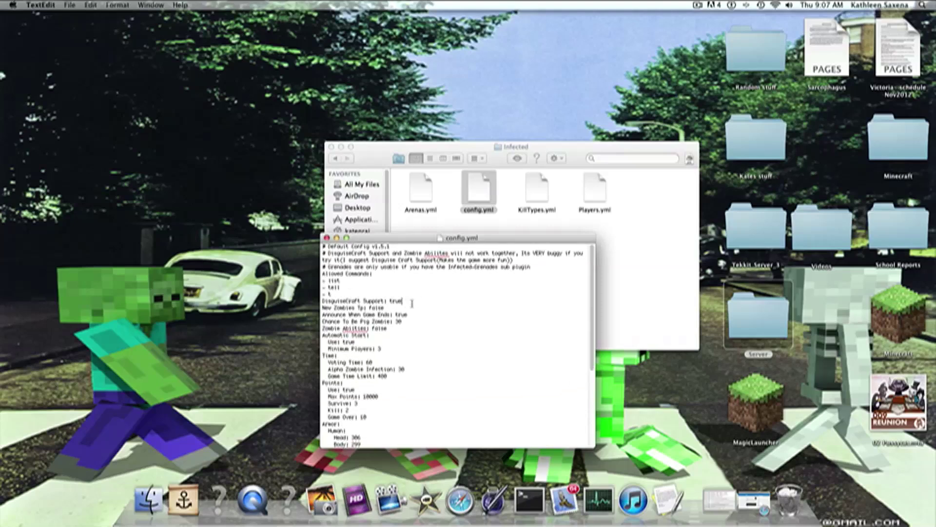
key(BackSpace)
text(true)
Step: Examine the zombie teleport, game end announcement, pig zombie chance, automatic start and time settings in config.yml
scroll(389, 307, down, 1)
drag(411, 315, 324, 315)
click(344, 309)
scroll(351, 311, up, 3)
scroll(351, 310, down, 1)
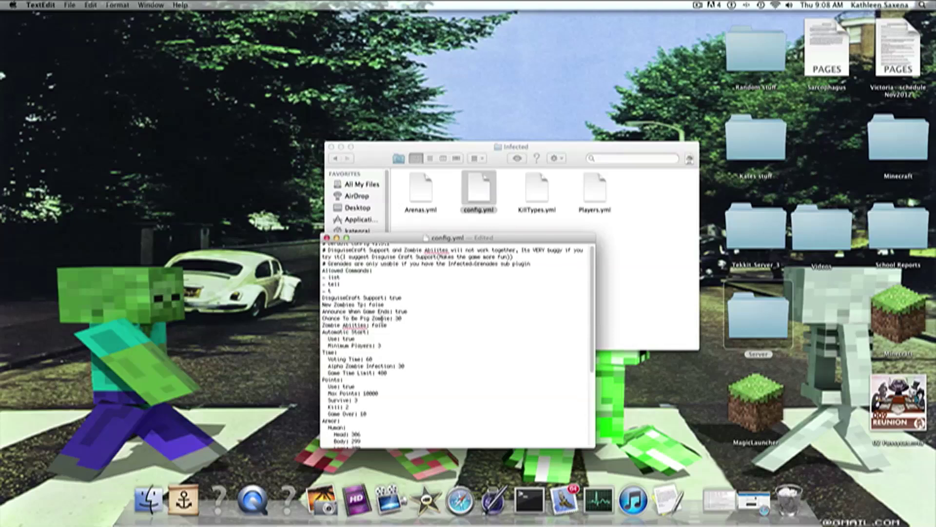
scroll(342, 319, up, 1)
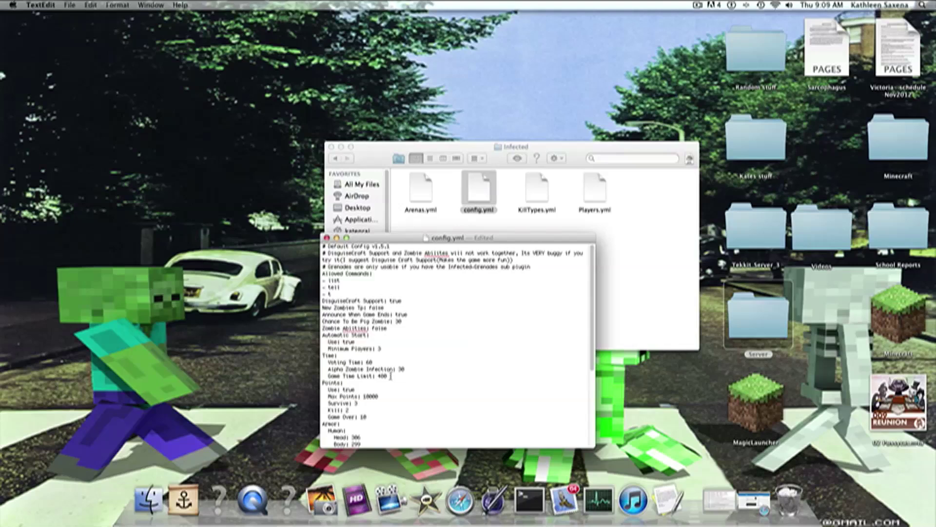
Step: Review the Points, Armor and Grenades sections of config.yml and close the file
scroll(391, 376, down, 3)
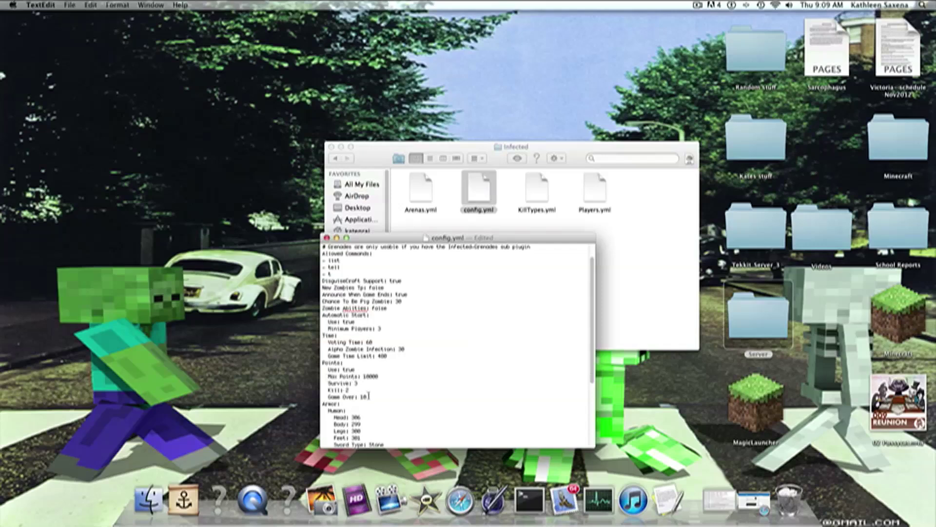
scroll(365, 396, down, 5)
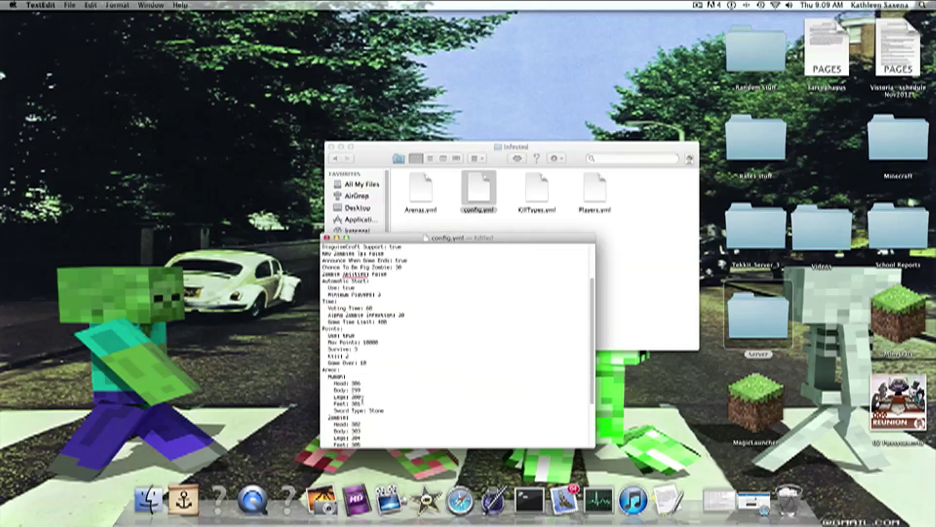
scroll(359, 385, down, 1)
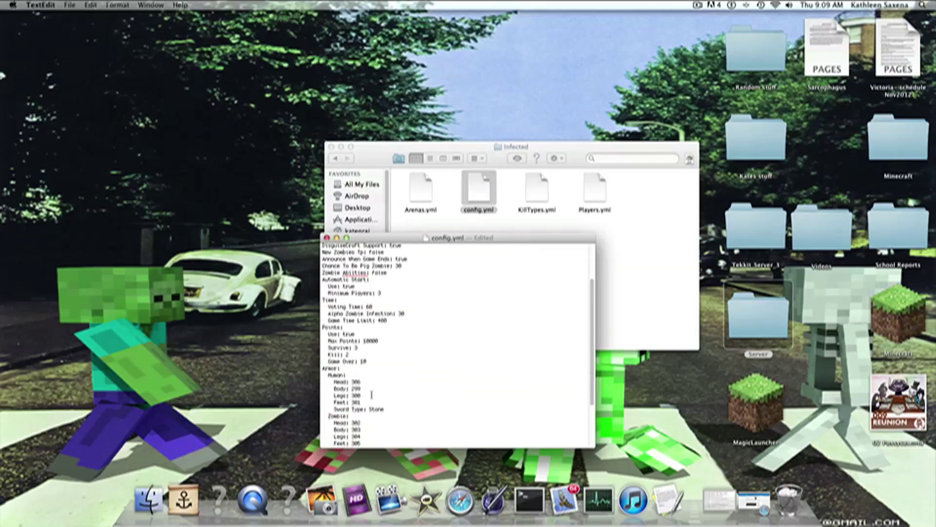
scroll(371, 394, down, 1)
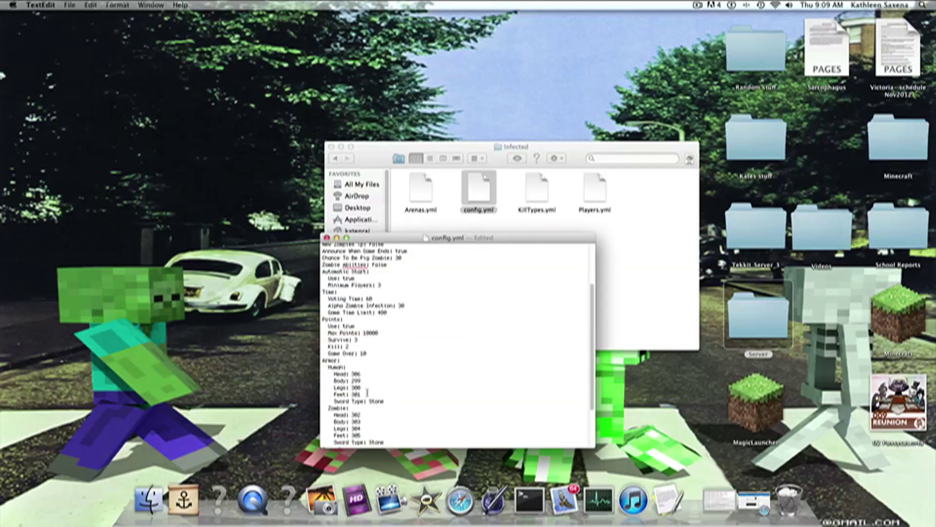
scroll(358, 388, down, 3)
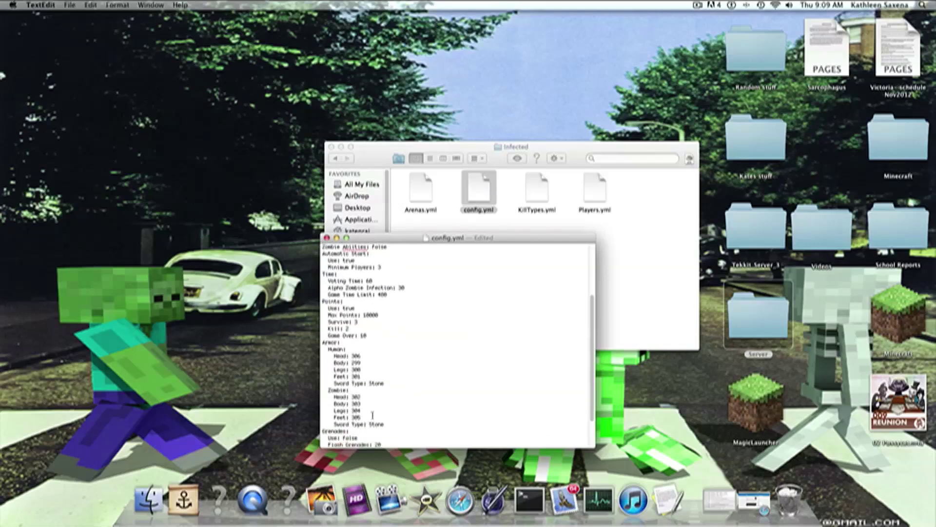
scroll(361, 412, down, 1)
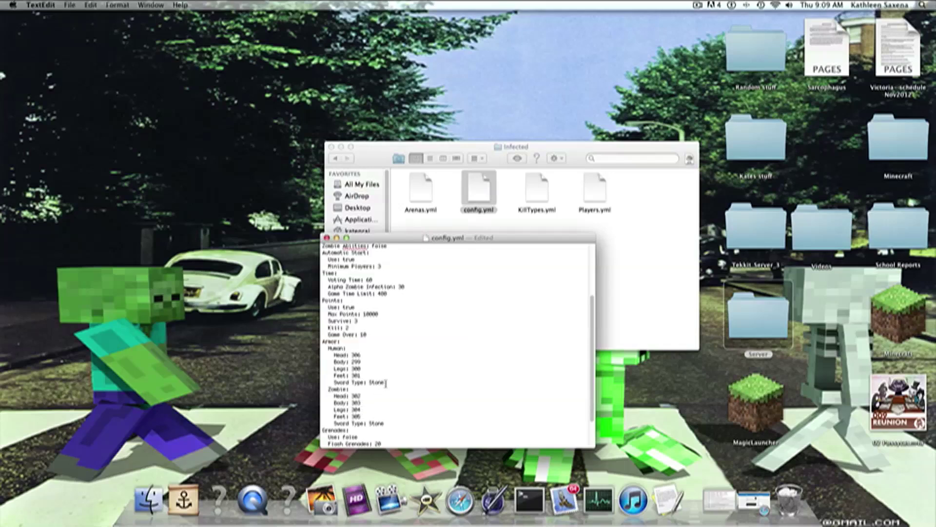
scroll(384, 384, down, 5)
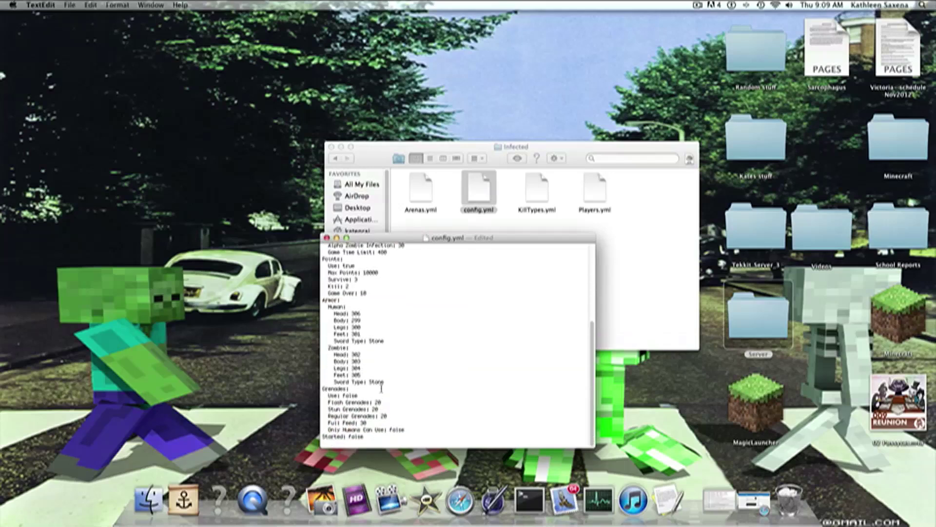
scroll(353, 424, down, 1)
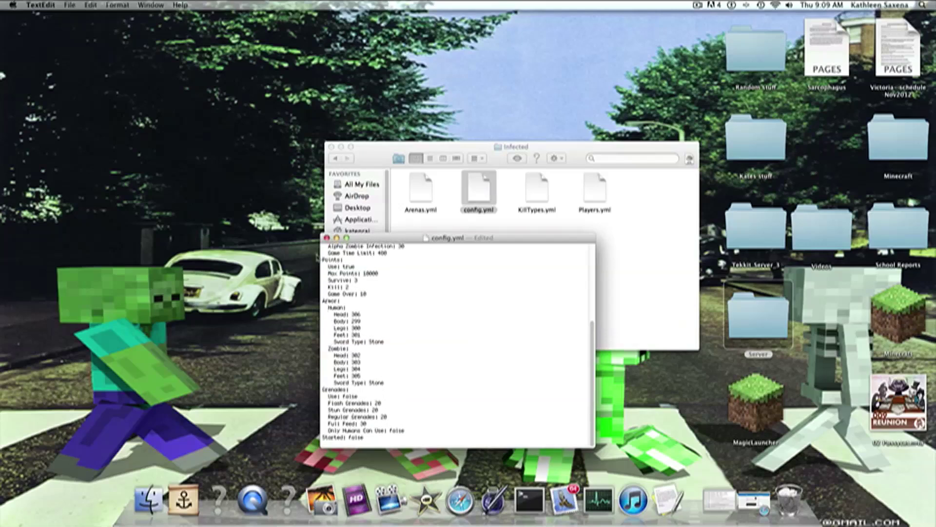
click(326, 238)
Step: Open KillTypes.yml from the Infected folder in TextEdit and move its window below the folder's files
click(536, 188)
right_click(539, 198)
click(545, 201)
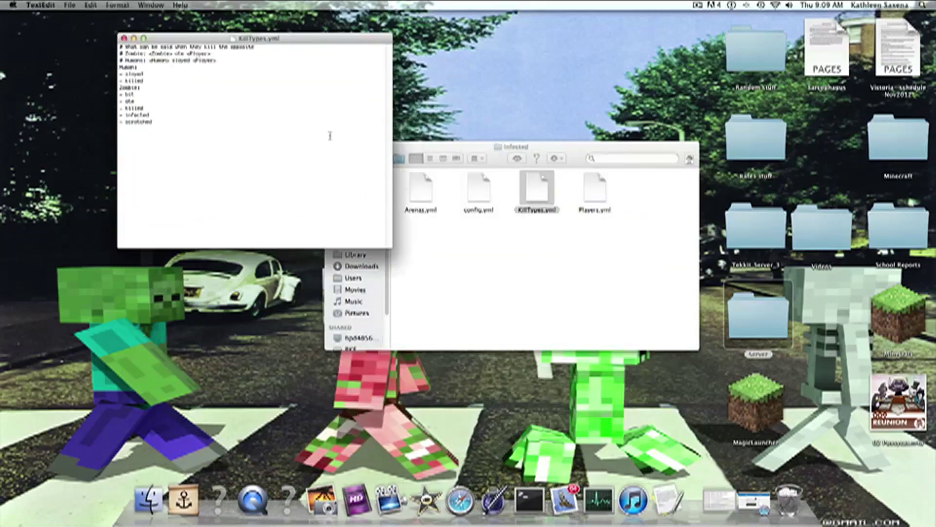
drag(183, 45, 393, 225)
Step: Add "destroyed" to the Human kill words and "rom nom nom" to the Zombie kill words in KillTypes.yml, closing the file
click(362, 264)
key(Return)
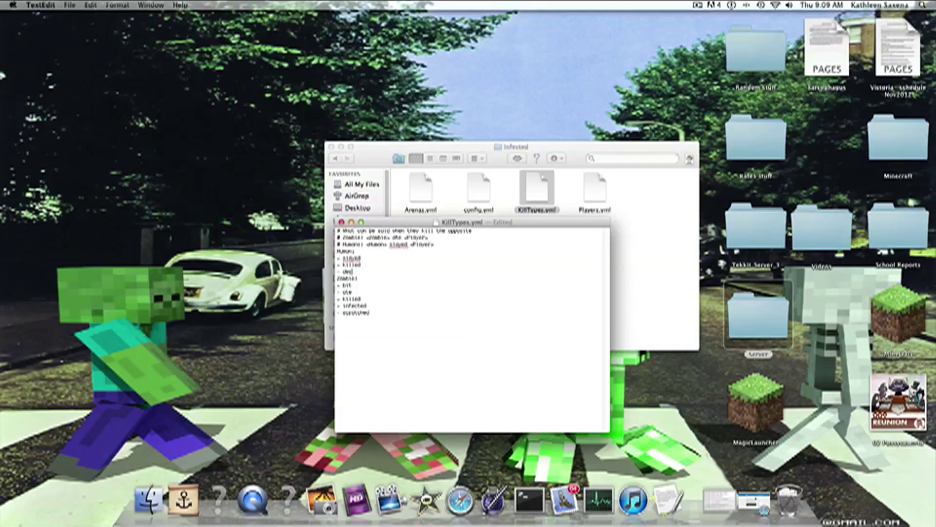
text(yed)
click(384, 317)
text(- rom nom nom)
click(341, 222)
Step: Check the contents of Players.yml in TextEdit, then close it and the Infected folder window
click(595, 189)
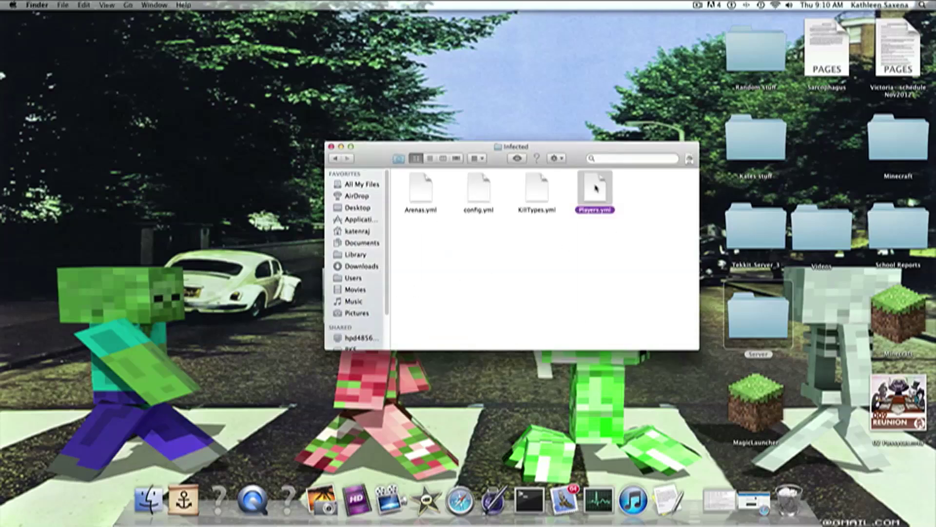
right_click(595, 189)
click(615, 188)
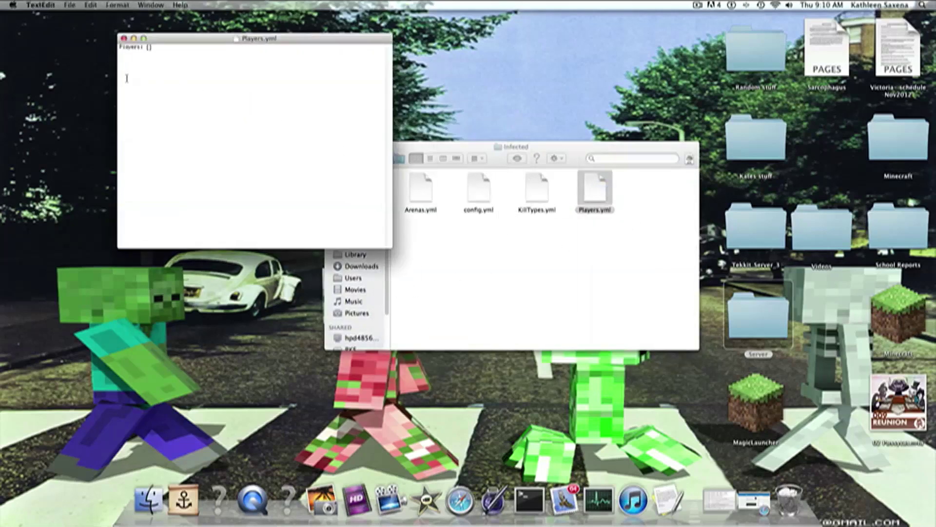
click(123, 38)
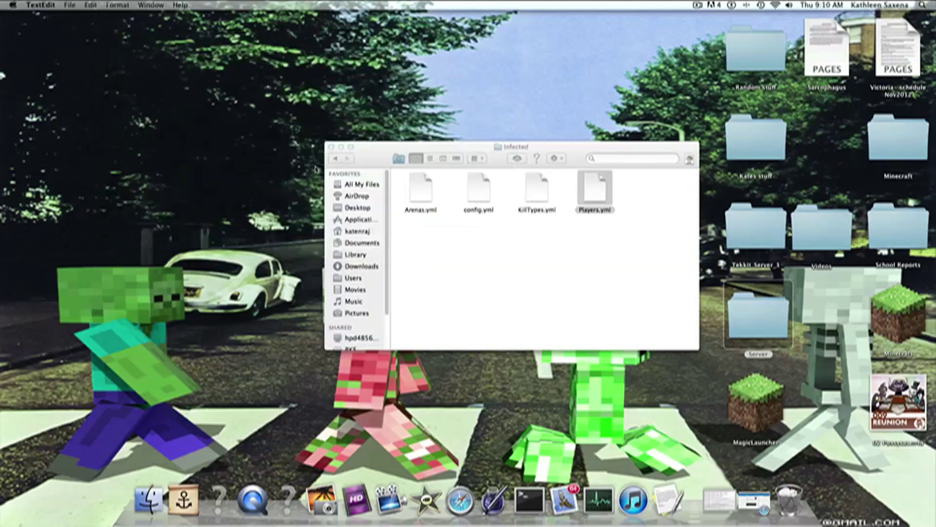
click(331, 146)
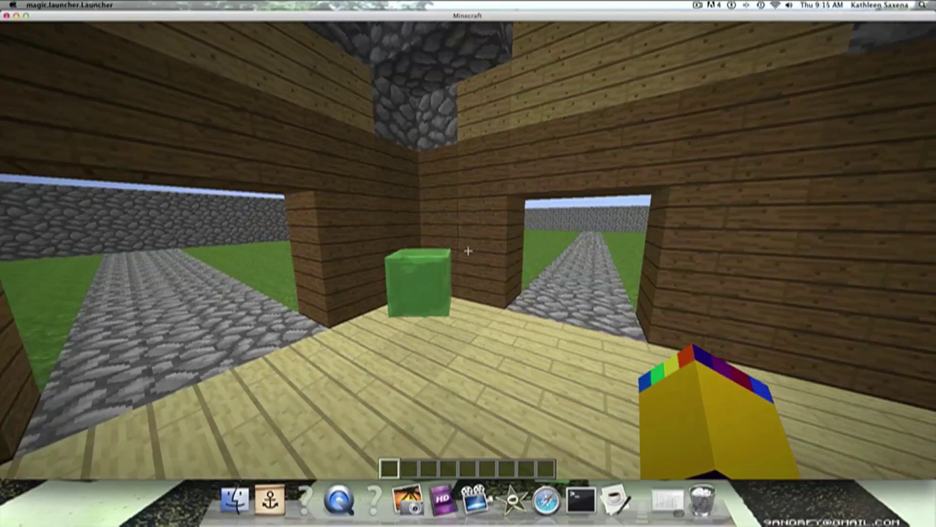
Step: In Minecraft, leave the wooden house and fly above its cobblestone roof to survey the walled grounds
key(w)
key(w)
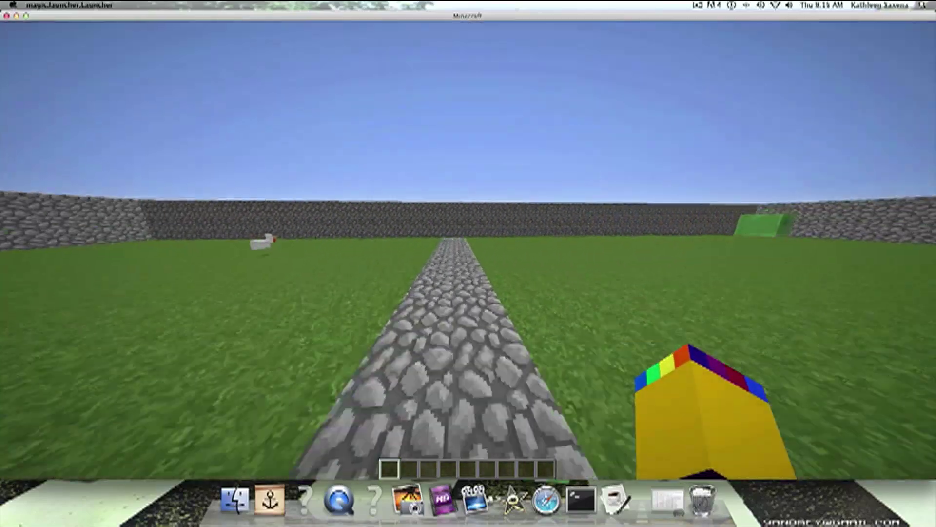
key(space)
key(space)
key(space)
key(d)
key(w)
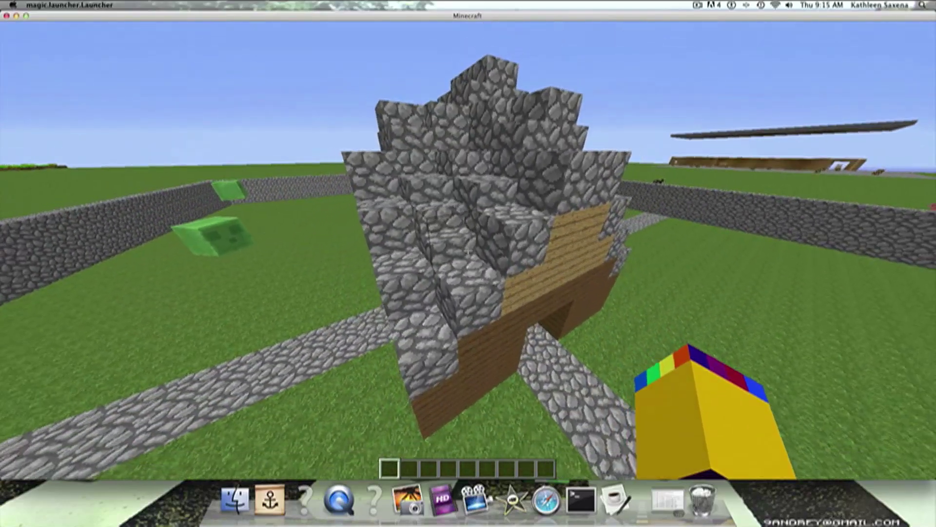
key(w)
key(space)
key(w)
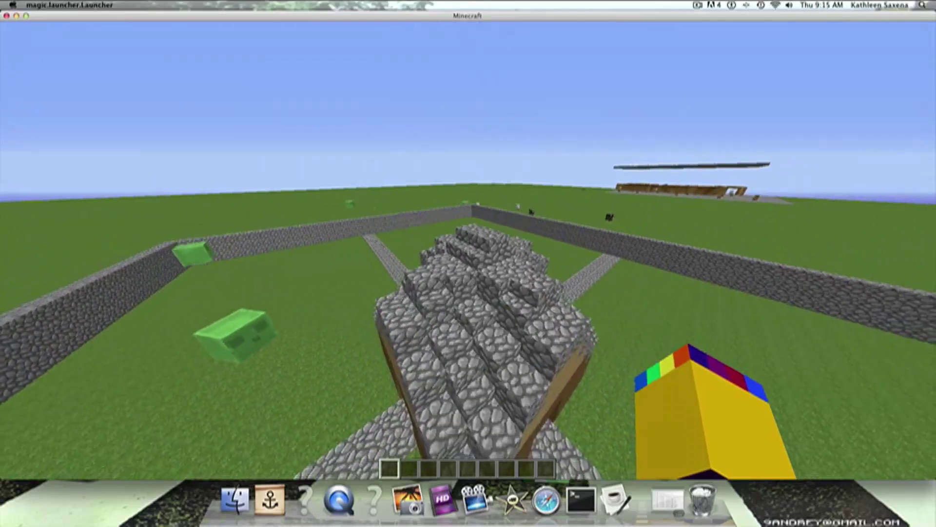
key(d)
key(shift)
key(w)
key(w)
key(space)
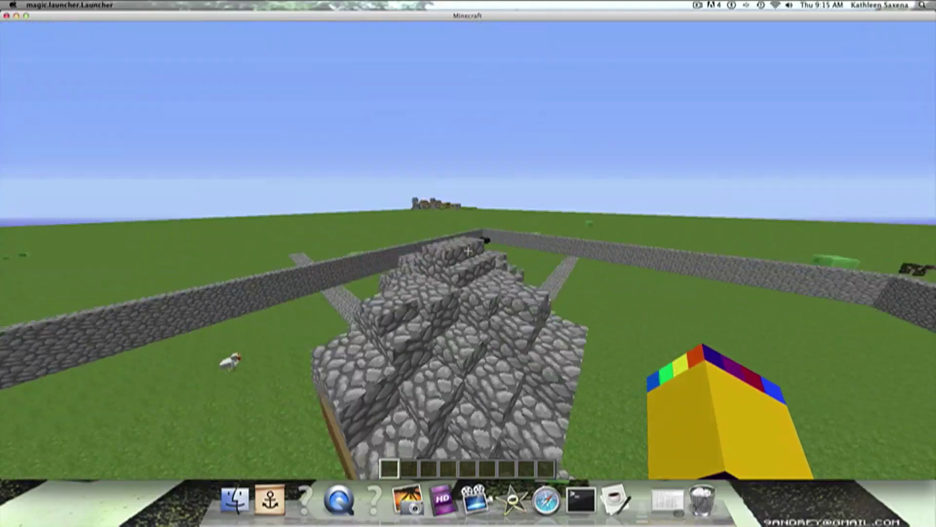
key(d)
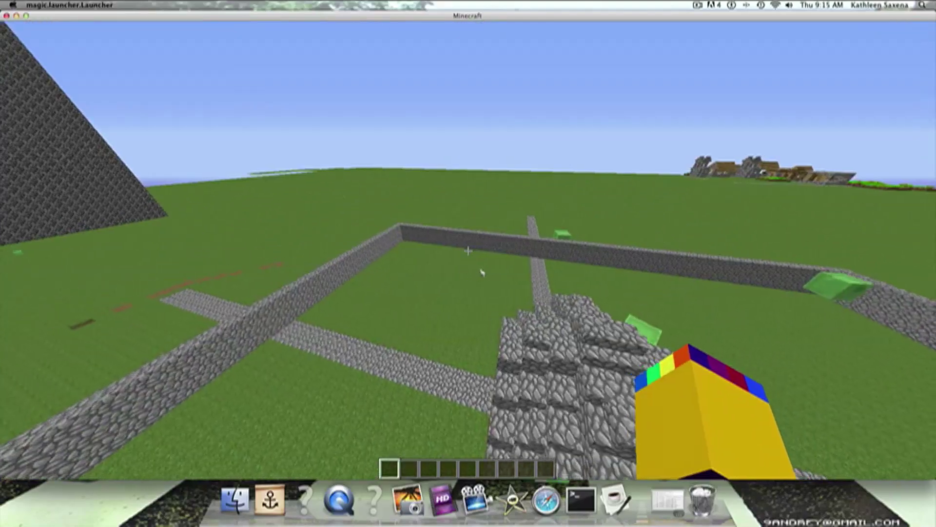
Step: Fly back down into the wooden house and list the Infected plugin's commands in the chat
key(a)
key(shift)
key(w)
key(w)
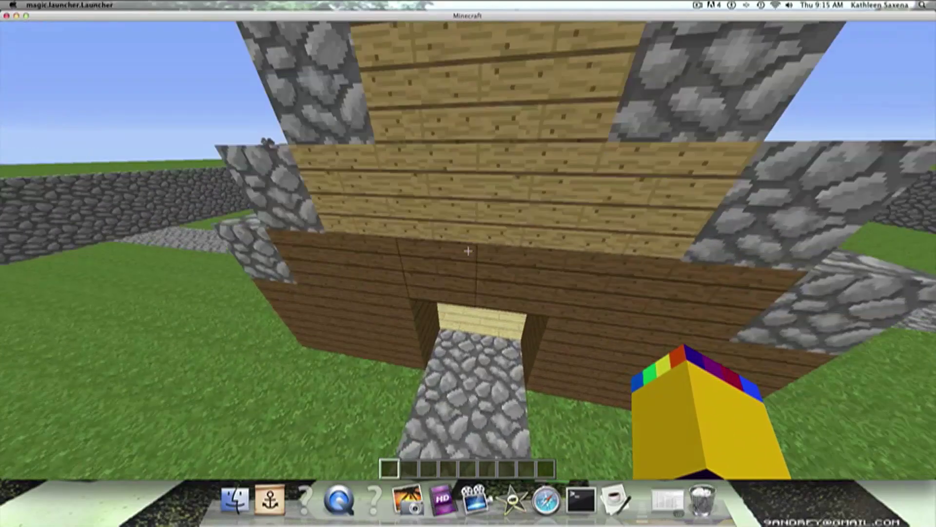
key(w)
key(slash)
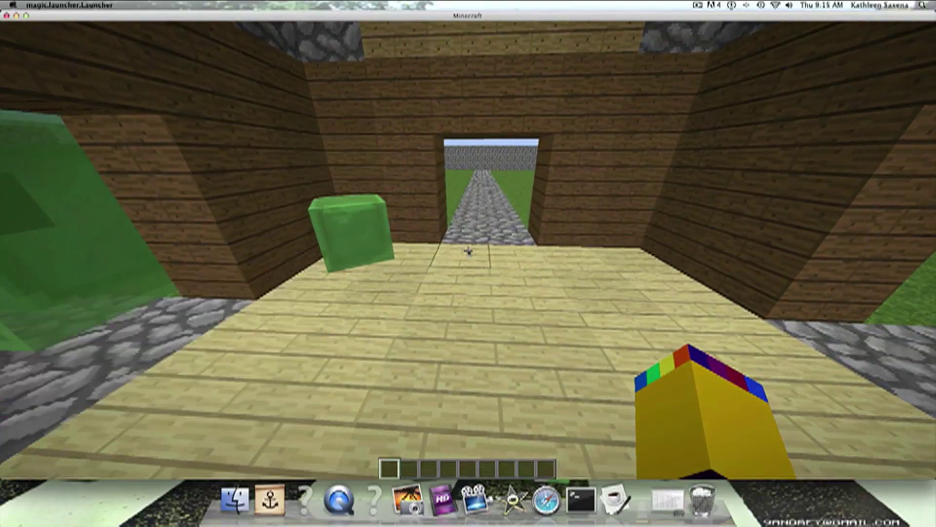
Step: Return along the cobblestone path into the wooden house and set the Infected lobby there with /inf setlobby
key(w)
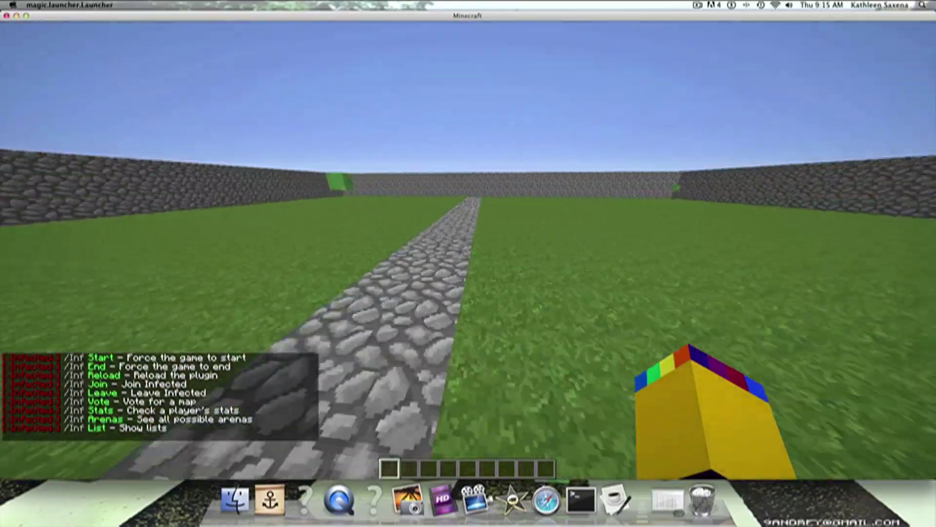
key(w)
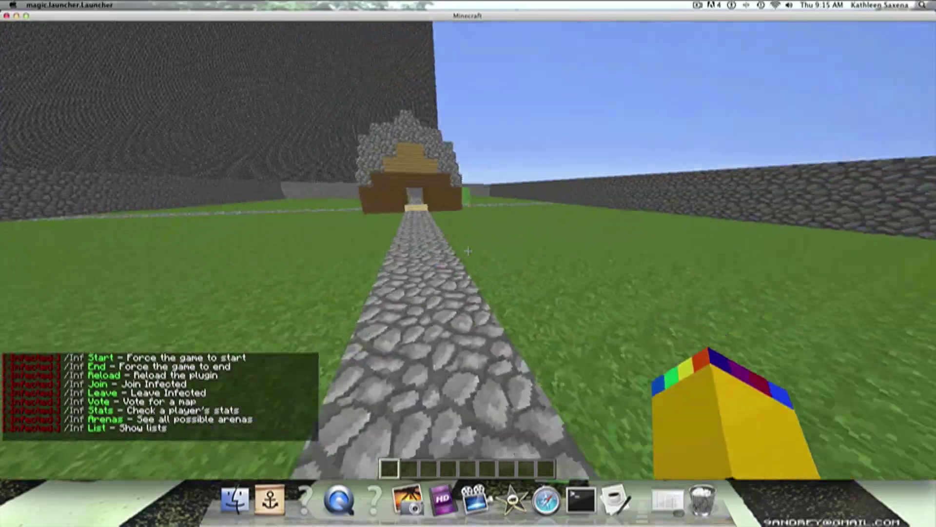
key(w)
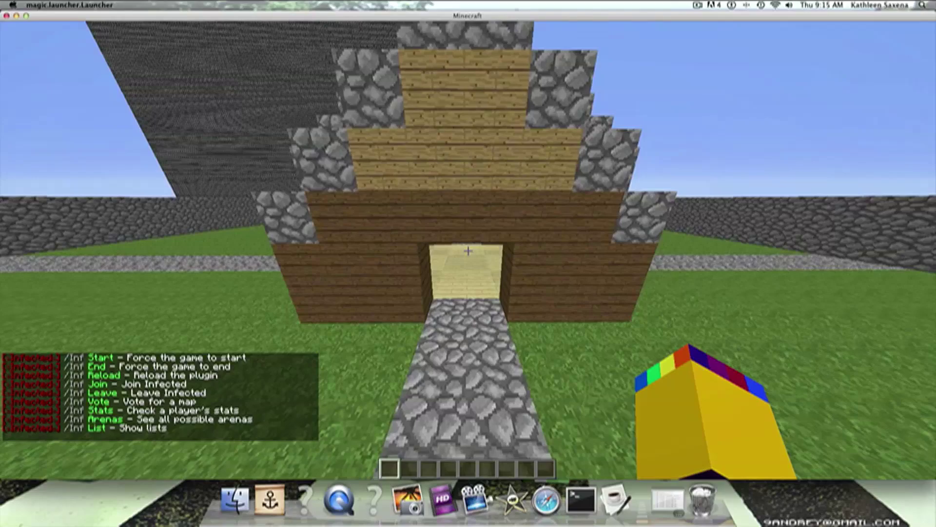
key(w)
mouse_move(468, 250)
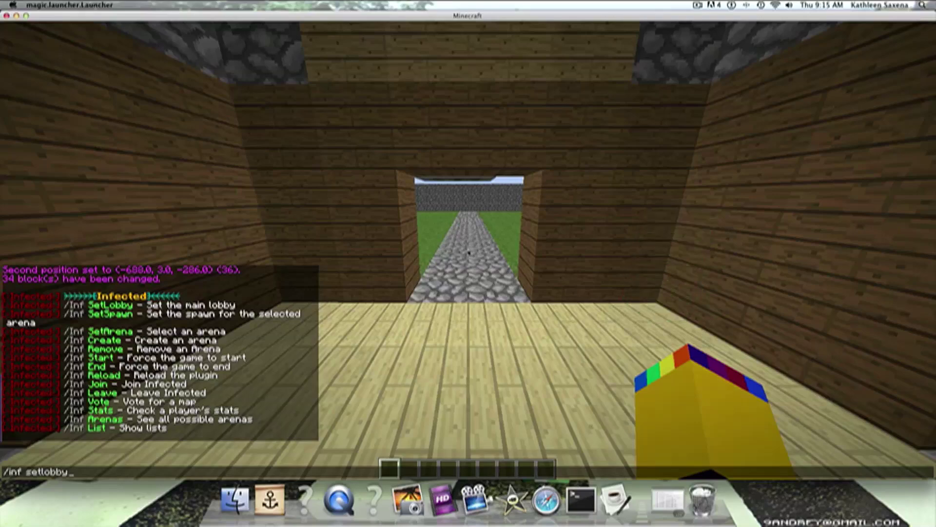
key(Return)
key(s)
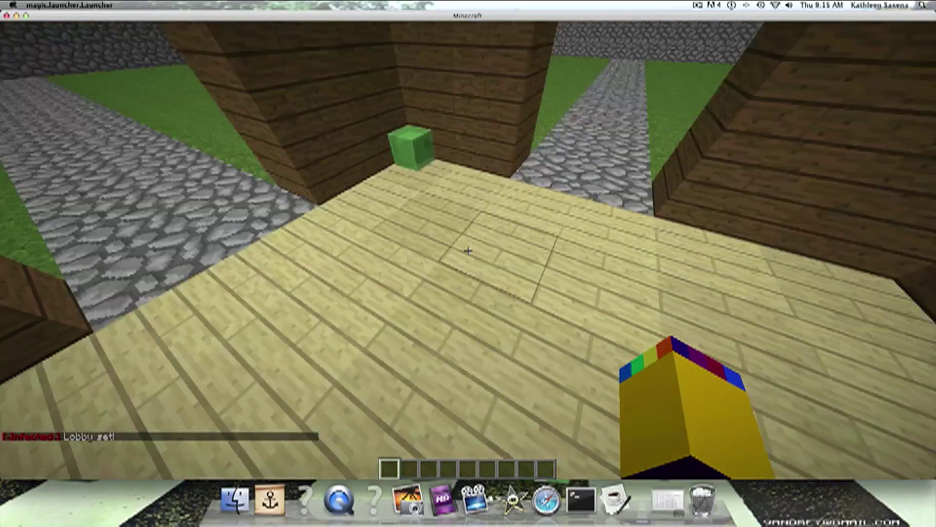
Step: Try to join the Infected game from inside the wooden house with /inf join
text(t)
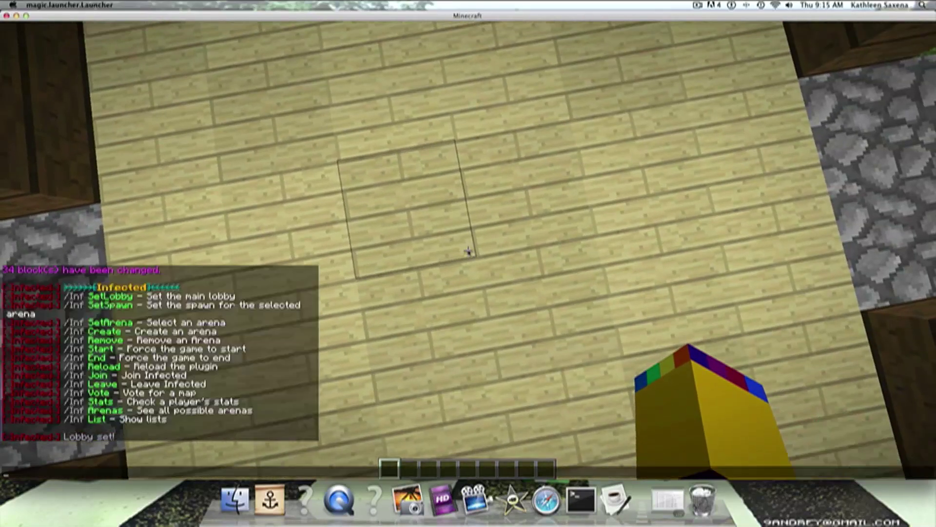
text(/inf join)
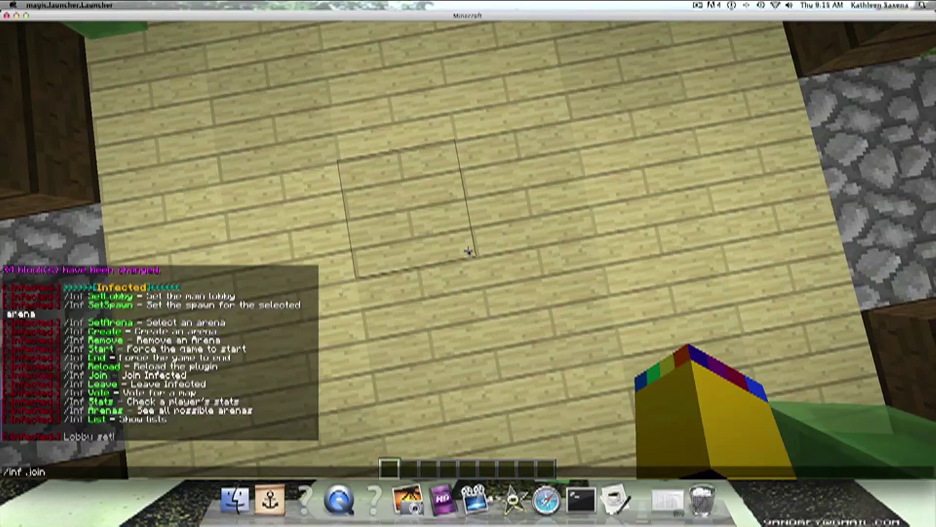
key(Return)
Step: Leave the wooden house and fly over the walled grounds and open field to the roofed wooden maze
key(w)
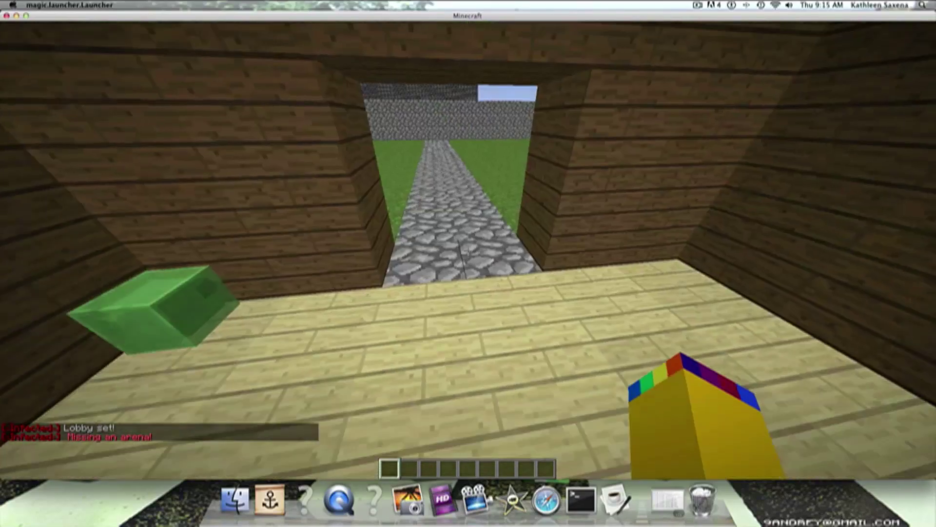
key(space)
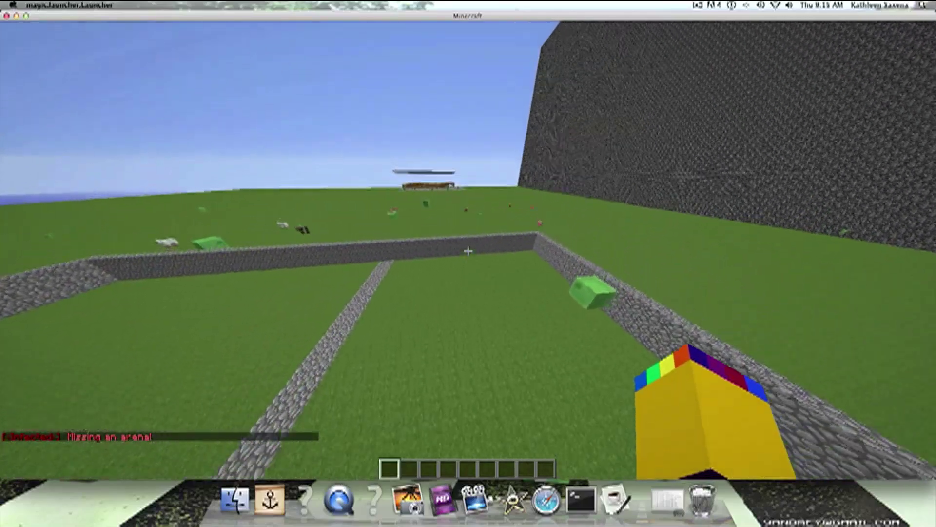
key(w)
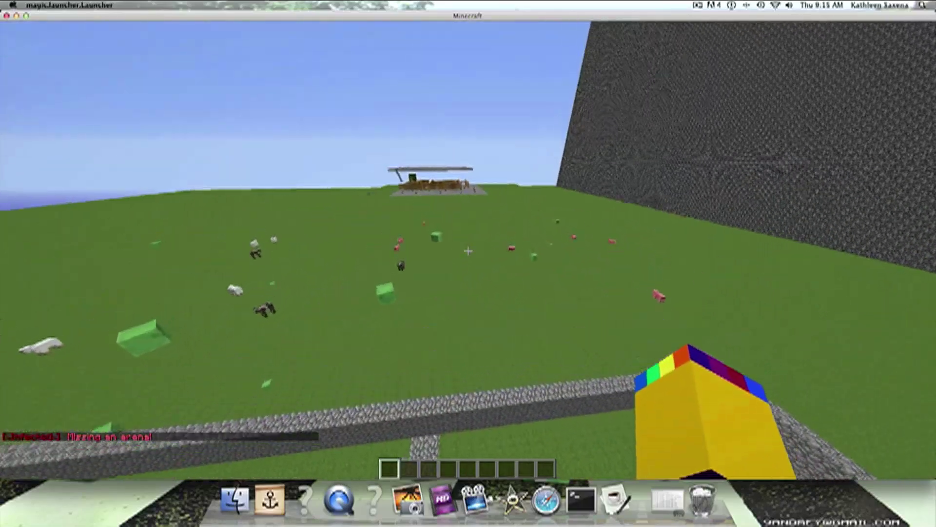
key(w)
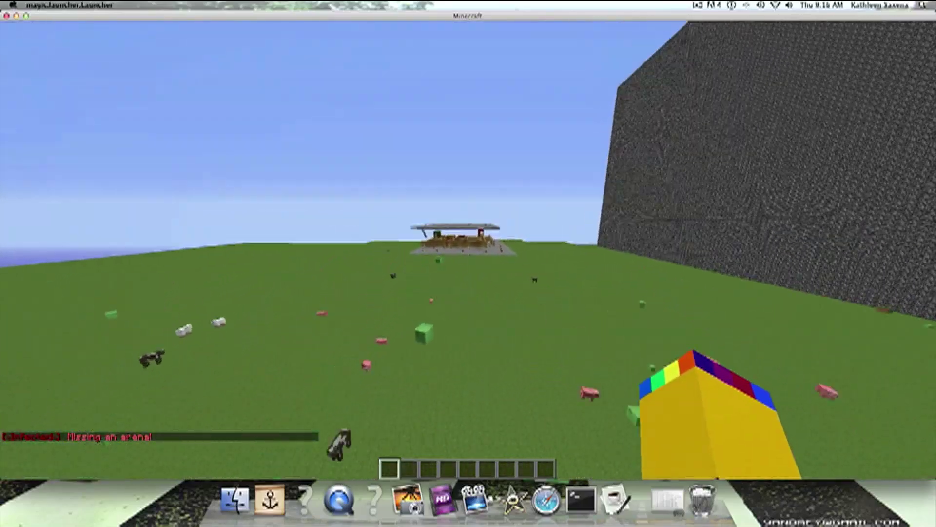
key(w)
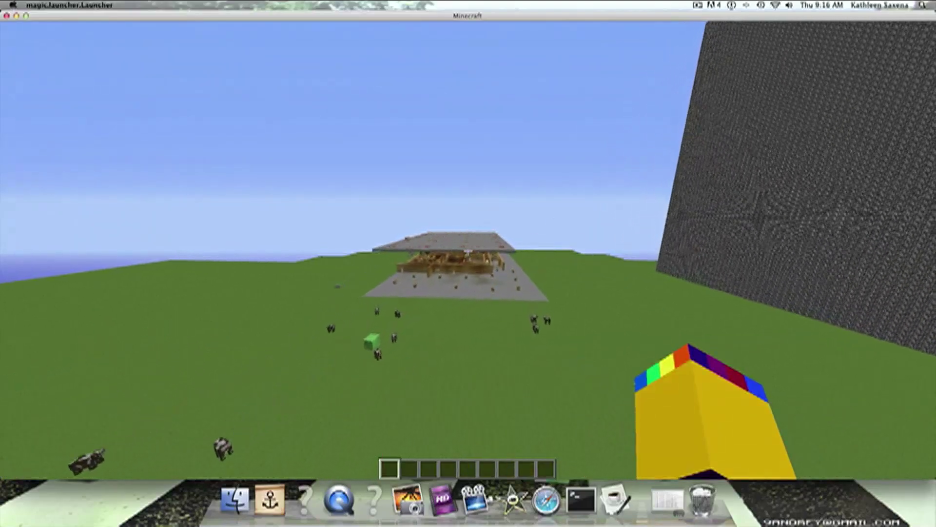
key(w)
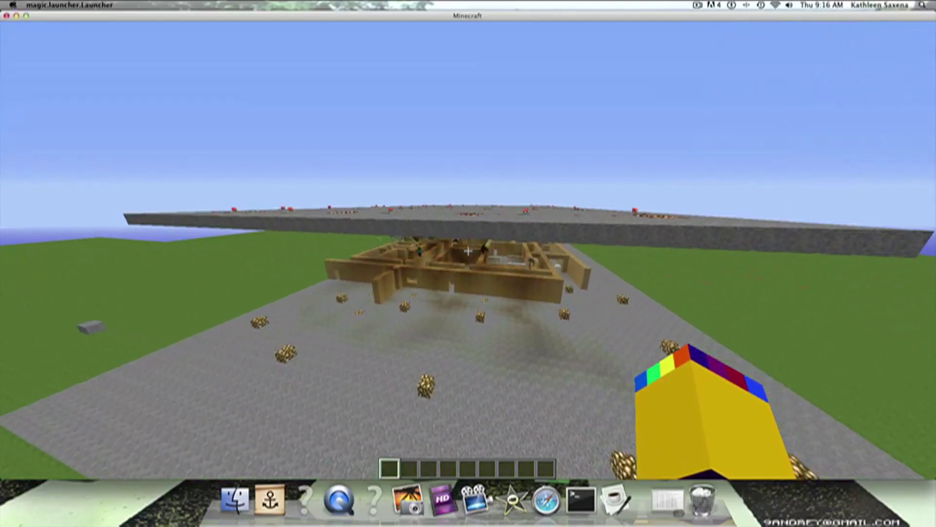
key(w)
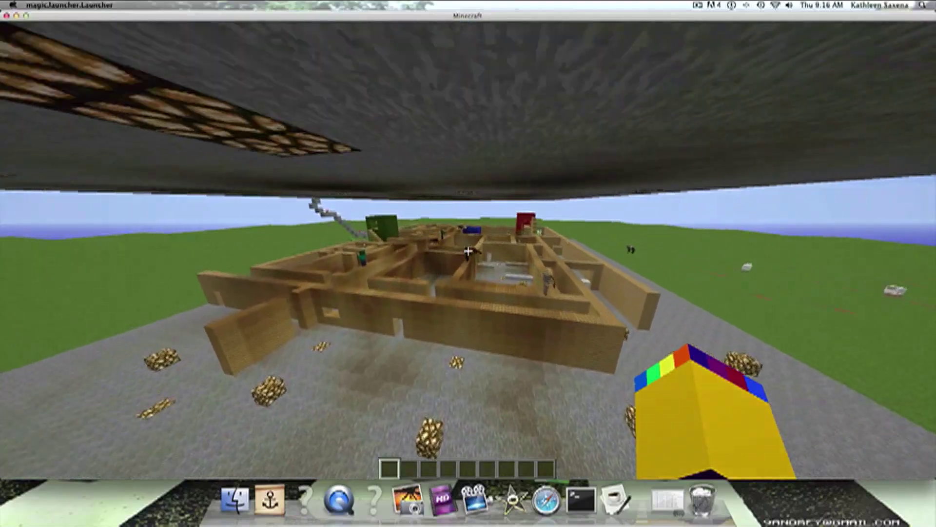
Step: Fly through the wooden maze past the coloured structures to survey it, then land in a stone-floored corridor
key(w)
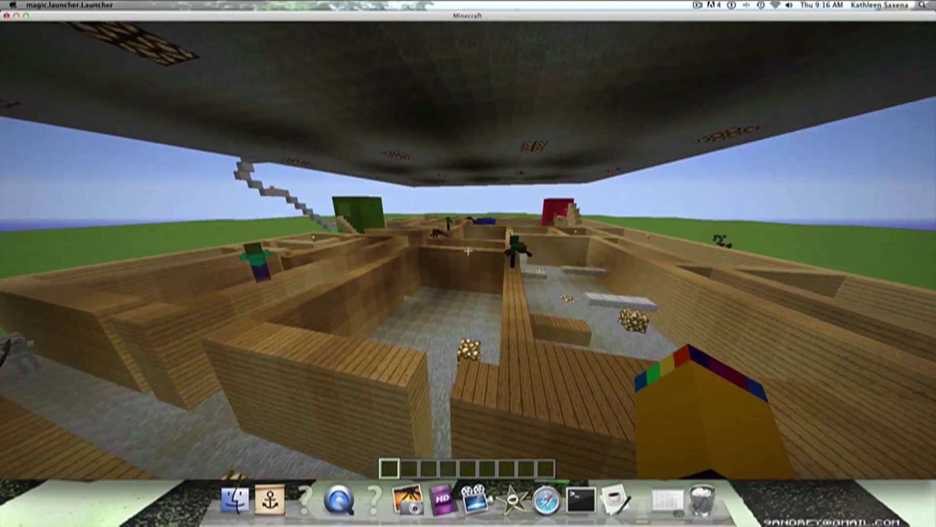
key(w)
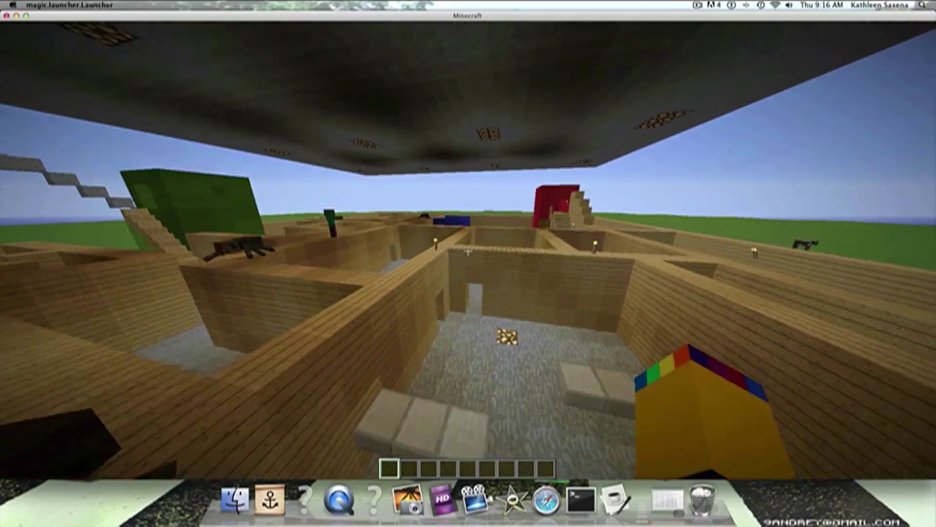
key(w)
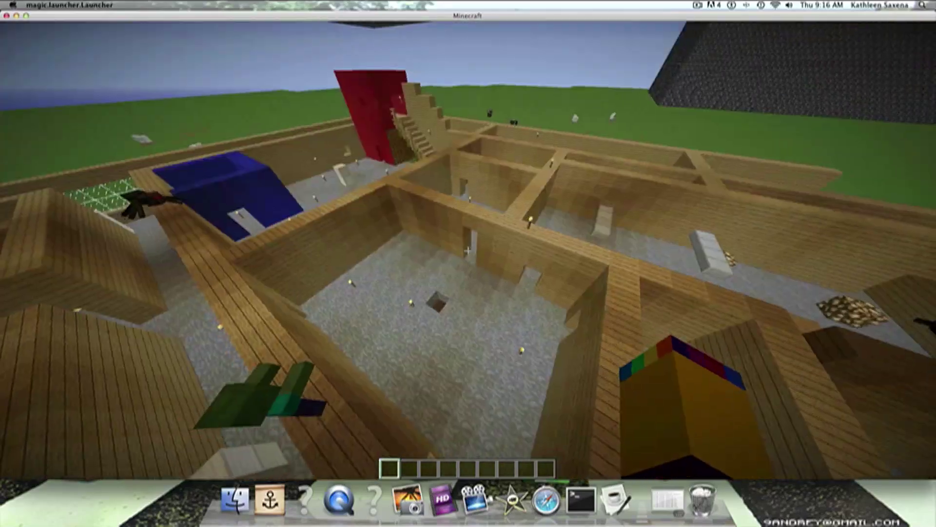
key(w)
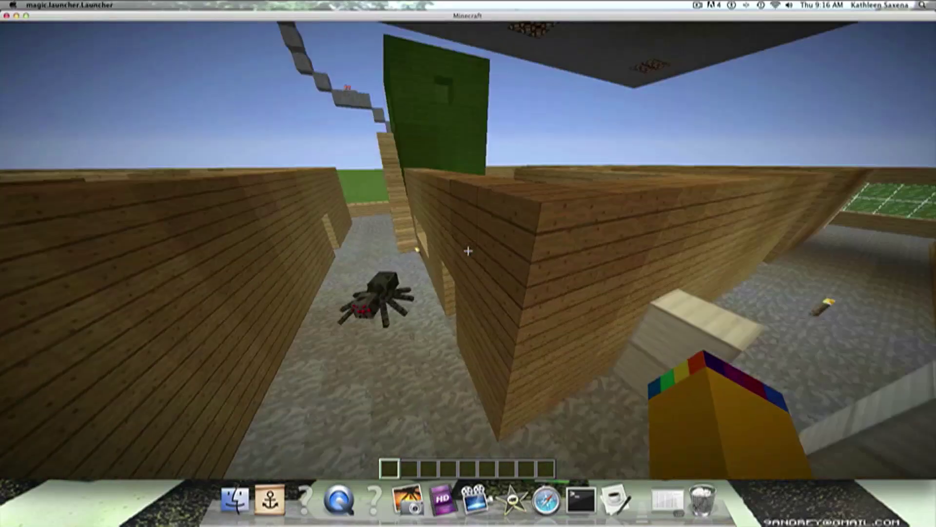
key(w)
key(w)
key(space)
key(w)
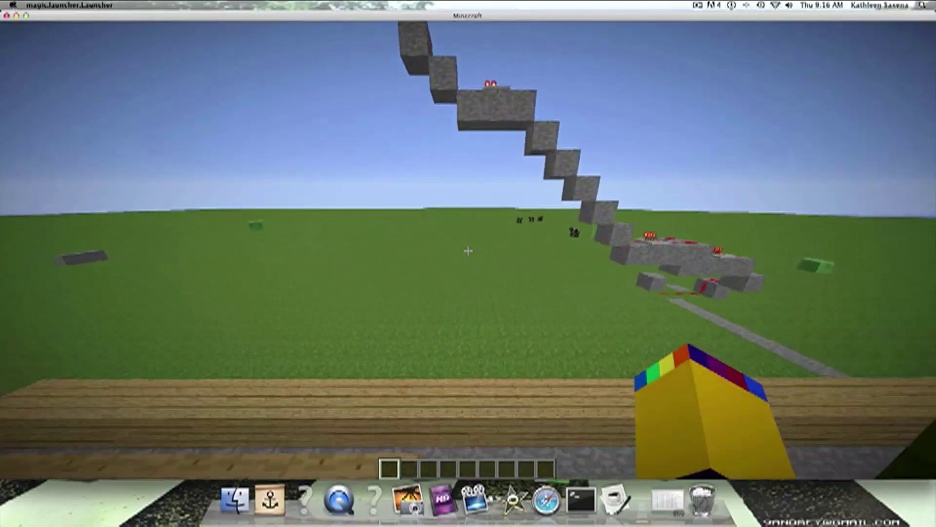
key(w)
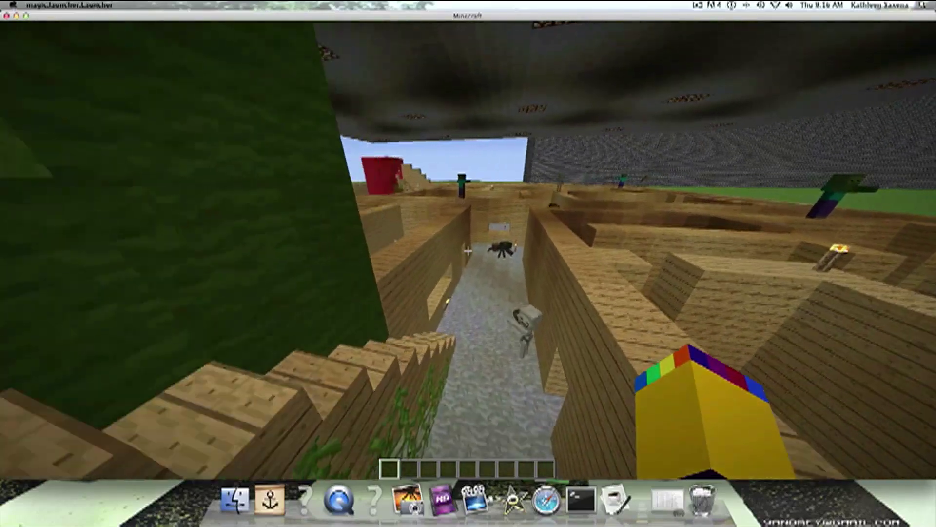
key(w)
key(shift)
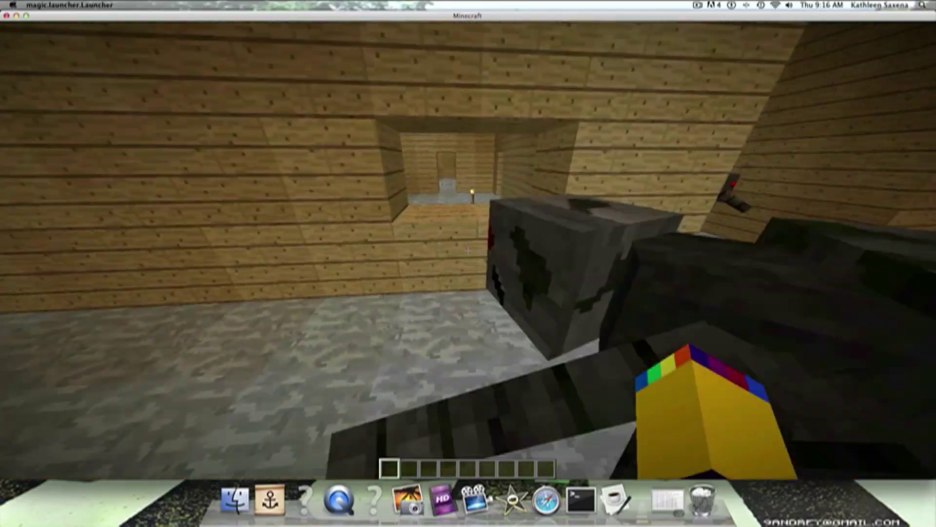
Step: Try to create an Infected arena named test in the maze with /inf createarena test
key(slash)
text(inf c)
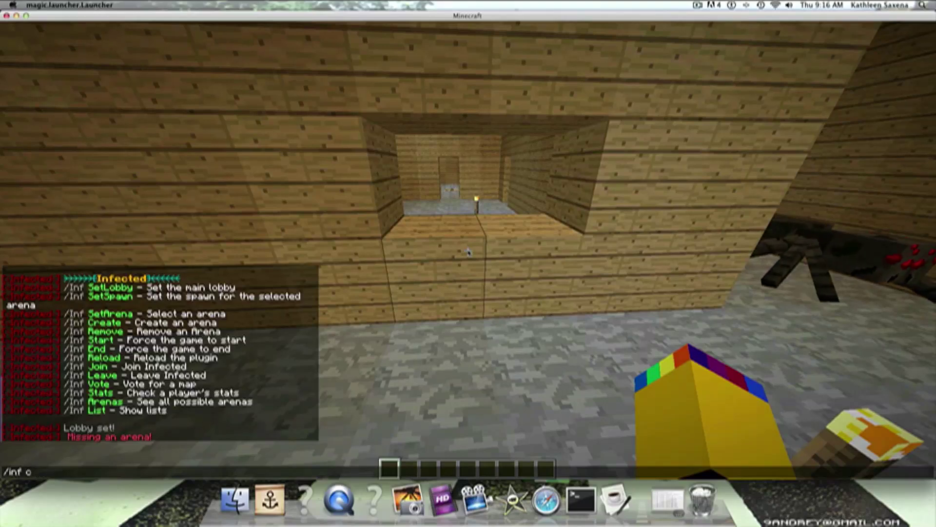
text(reate)
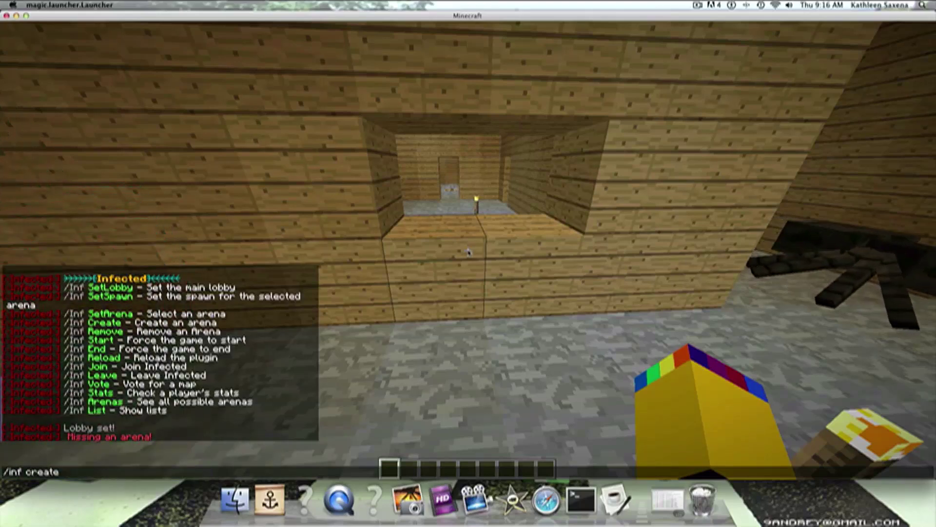
text( aren)
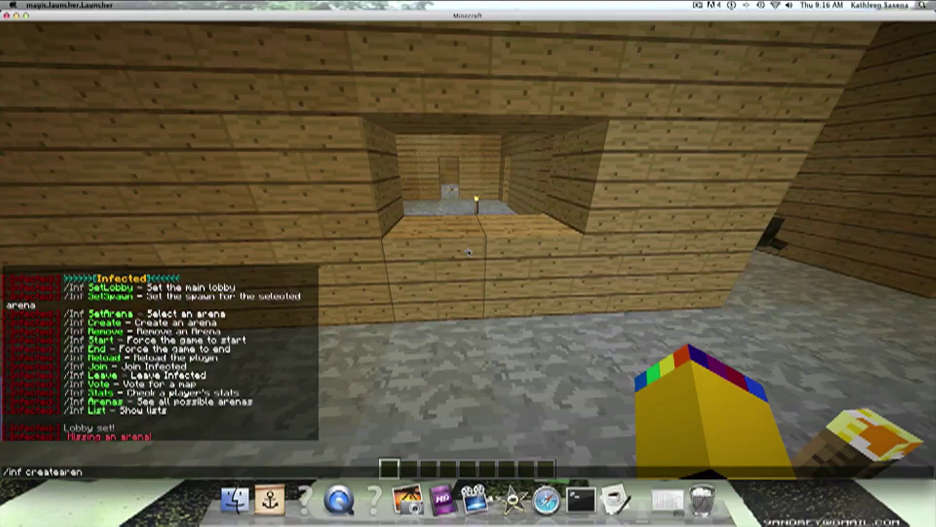
text(a)
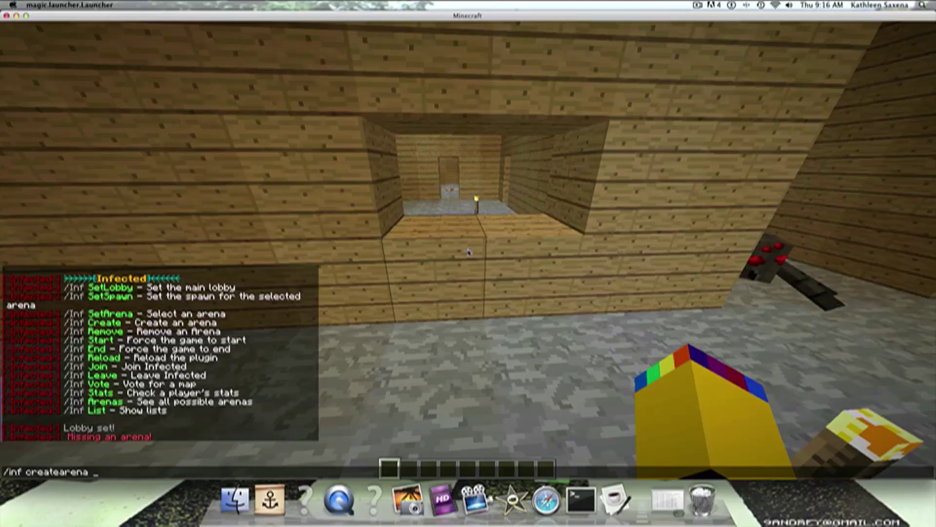
text( test)
key(Return)
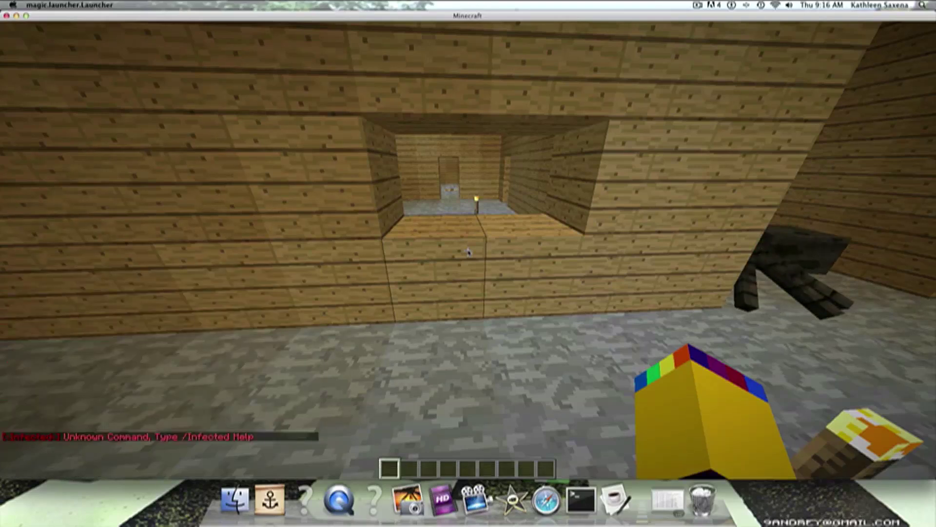
Step: Create the Infected arena named test in the maze with /inf create test
text(t)
text(/inf create)
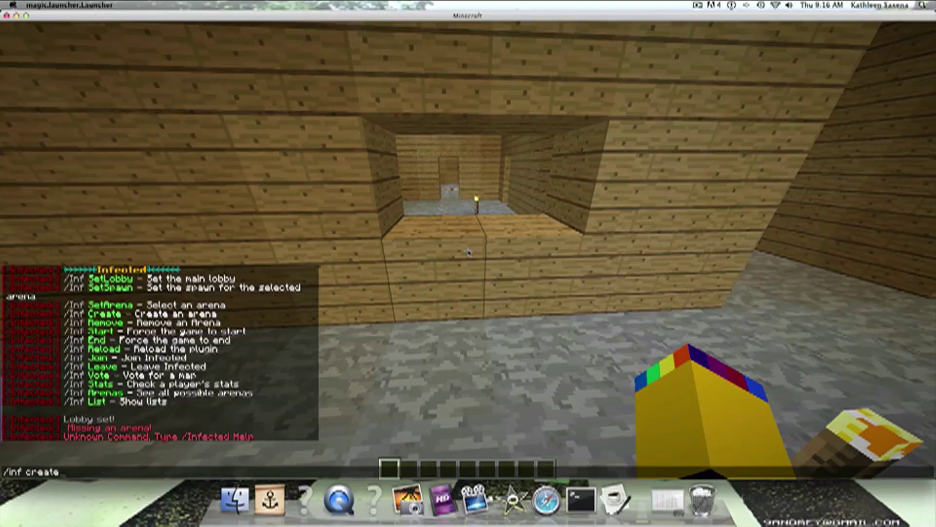
text( test)
key(Return)
Step: Fly up above the maze walls and try to join the Infected game with /inf join
key(space)
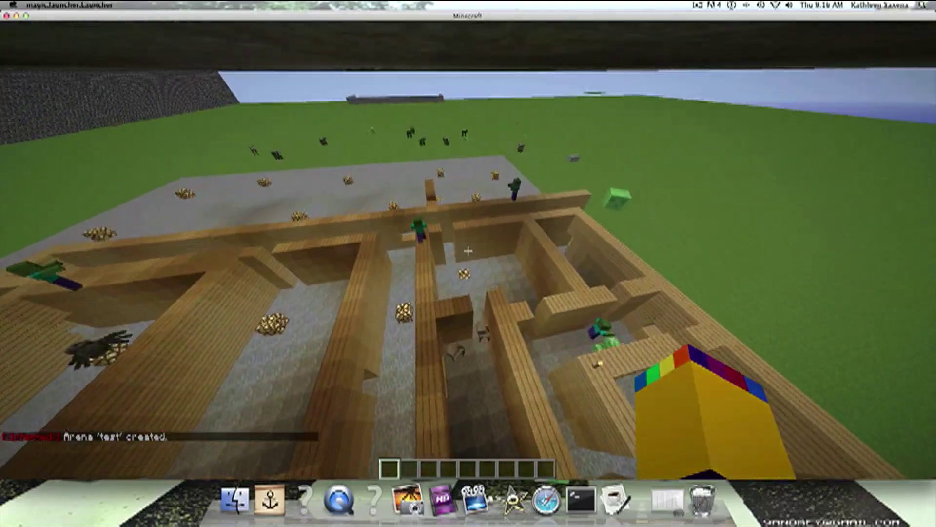
text(/inf join)
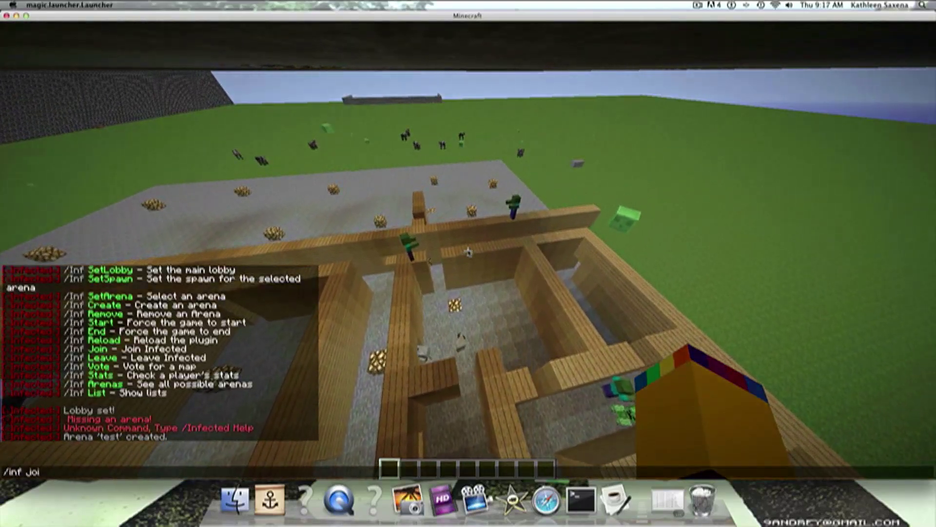
key(Return)
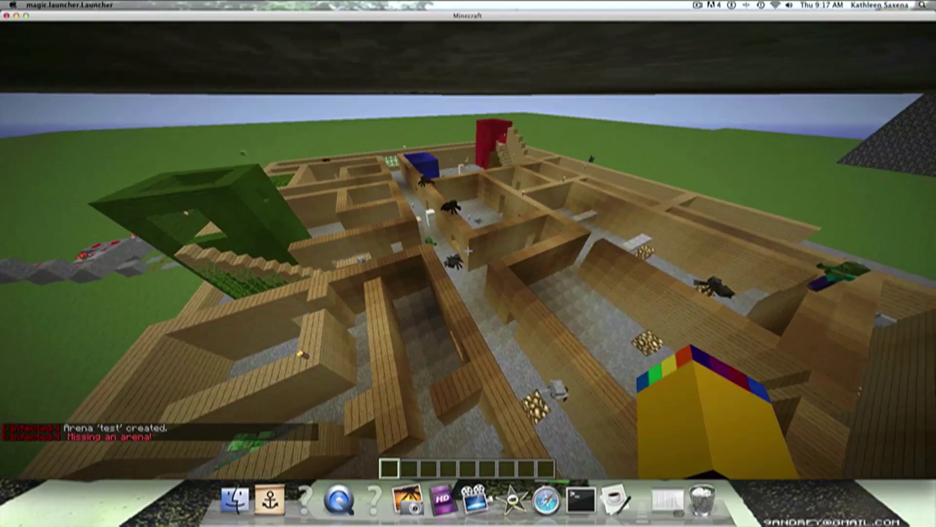
Step: Fly out of the maze over the open field and show the Infected plugin's information with /inf
key(w)
key(w)
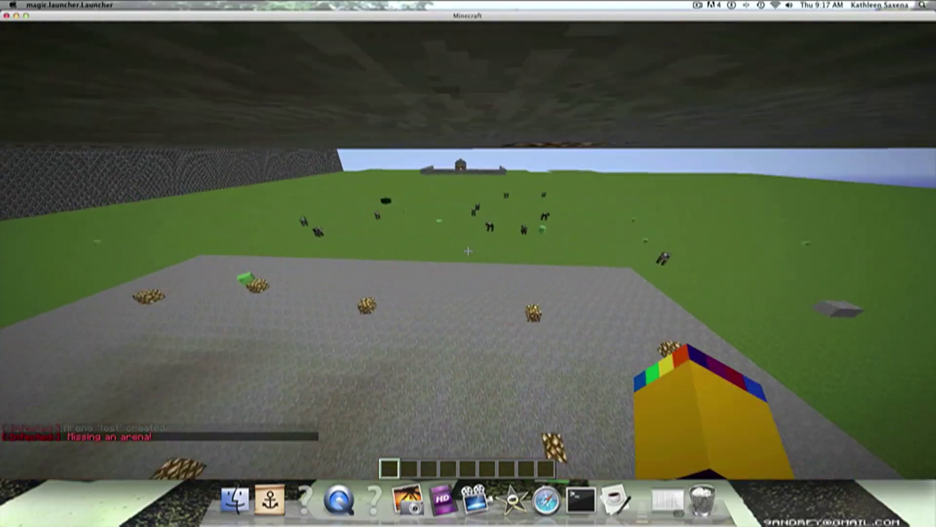
key(w)
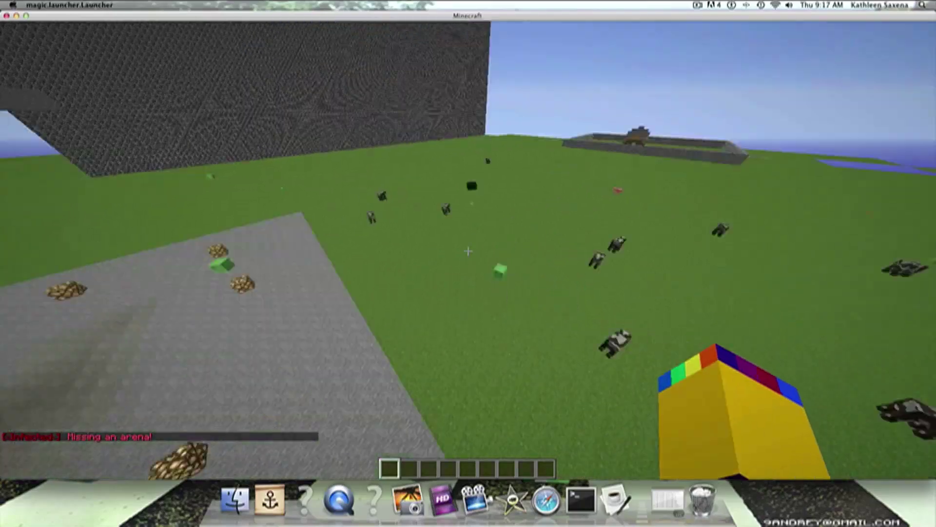
key(w)
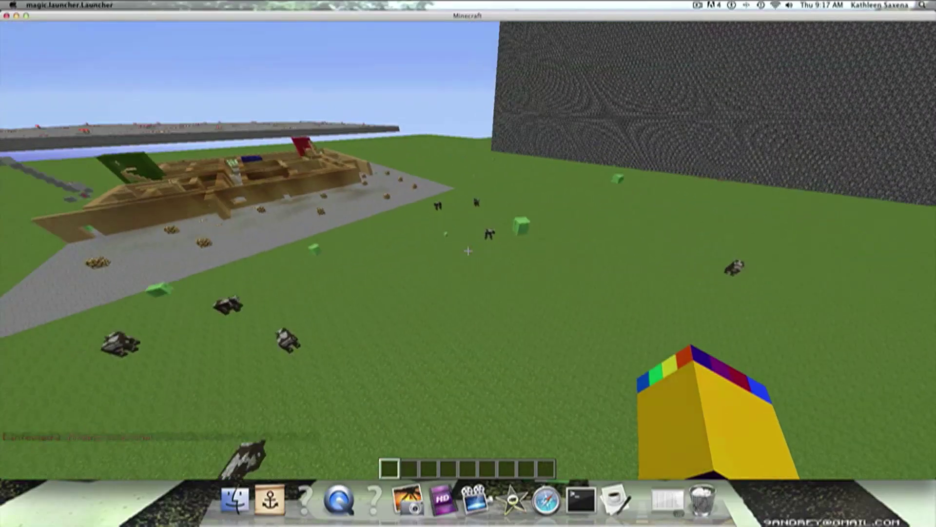
key(s)
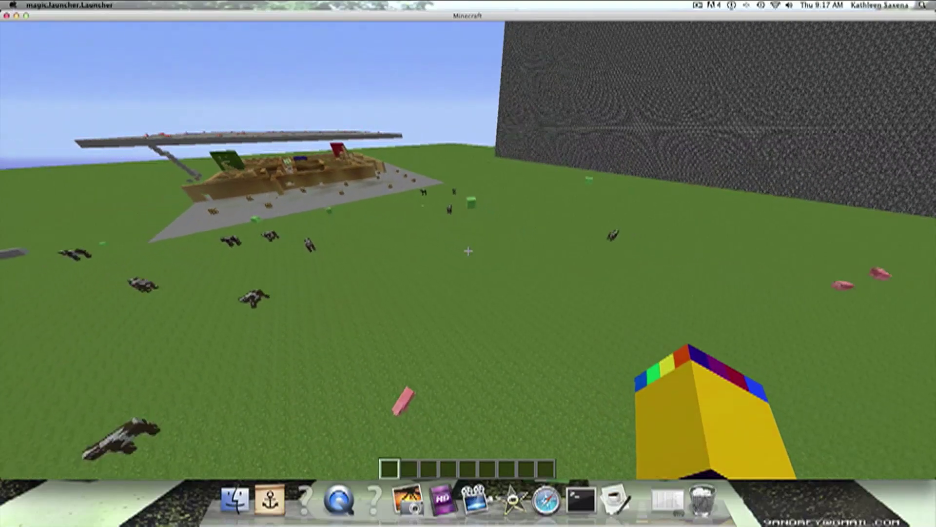
text(t)
text(/inf)
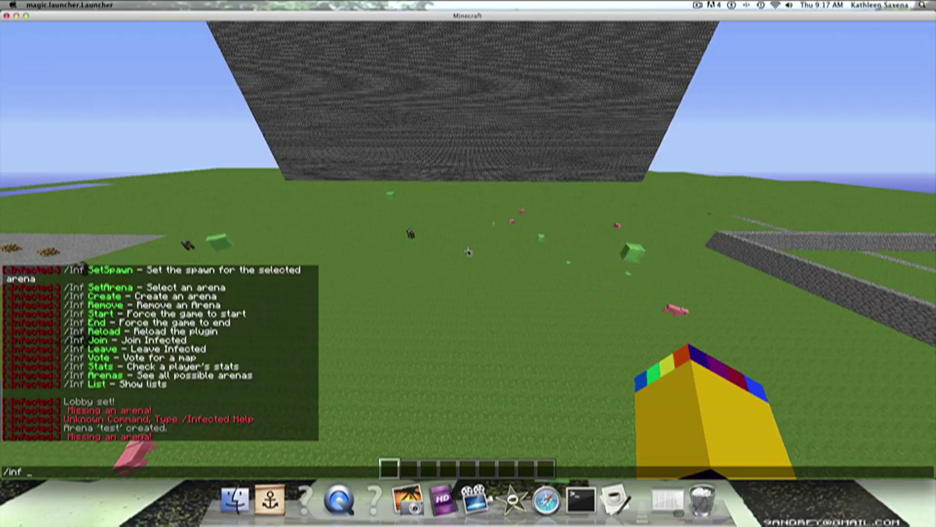
key(Return)
Step: Fly back to the cobblestone path before the wooden house and try to join Infected again with /inf join
key(w)
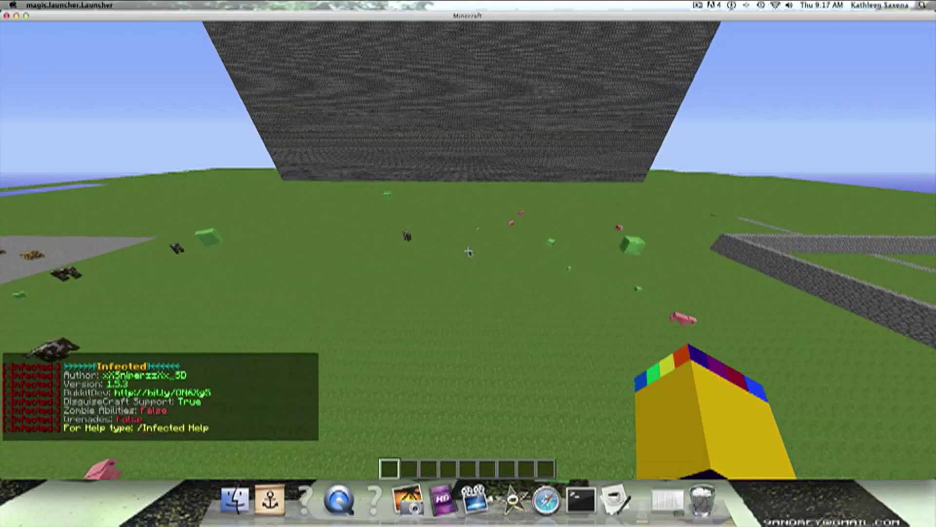
key(w)
key(w)
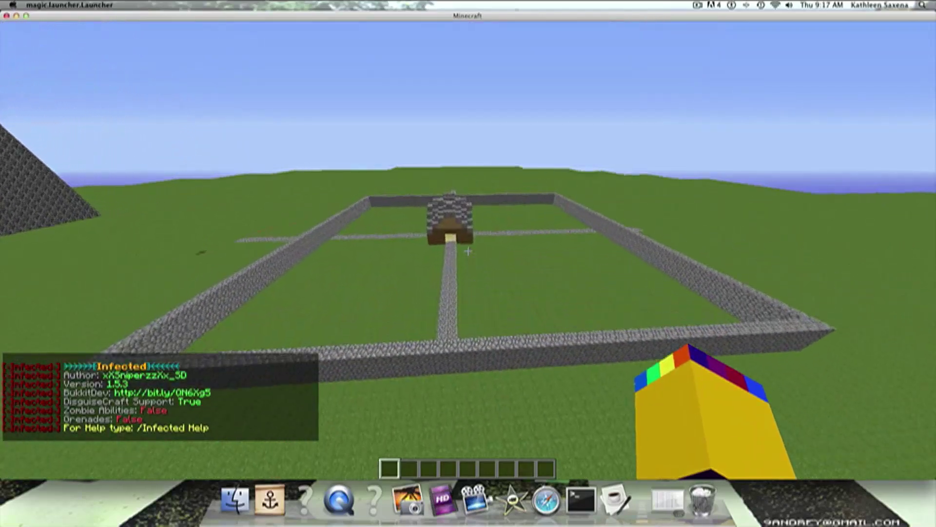
key(w)
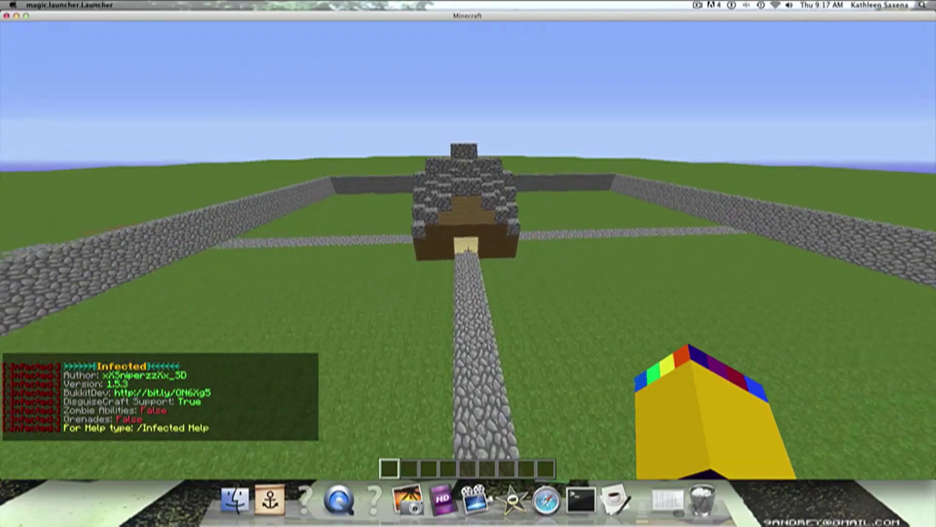
key(slash)
text(inf)
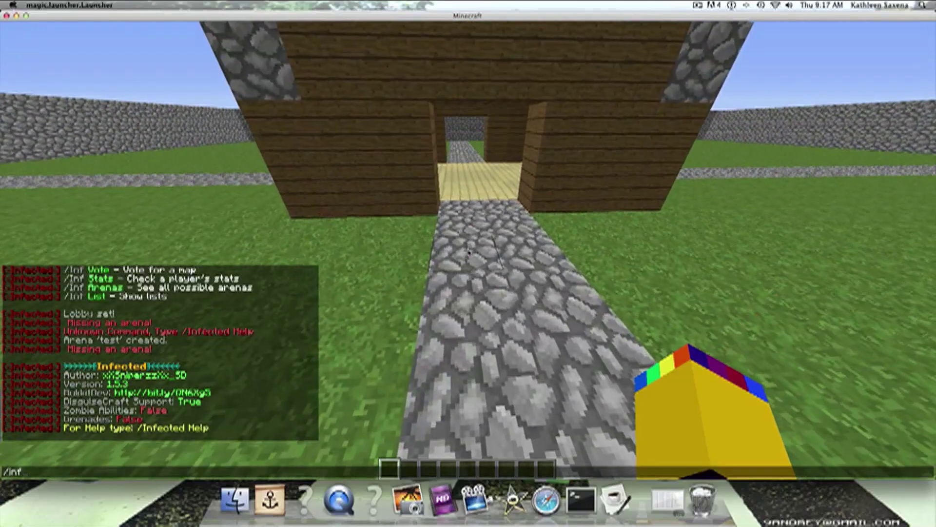
text( join)
key(Return)
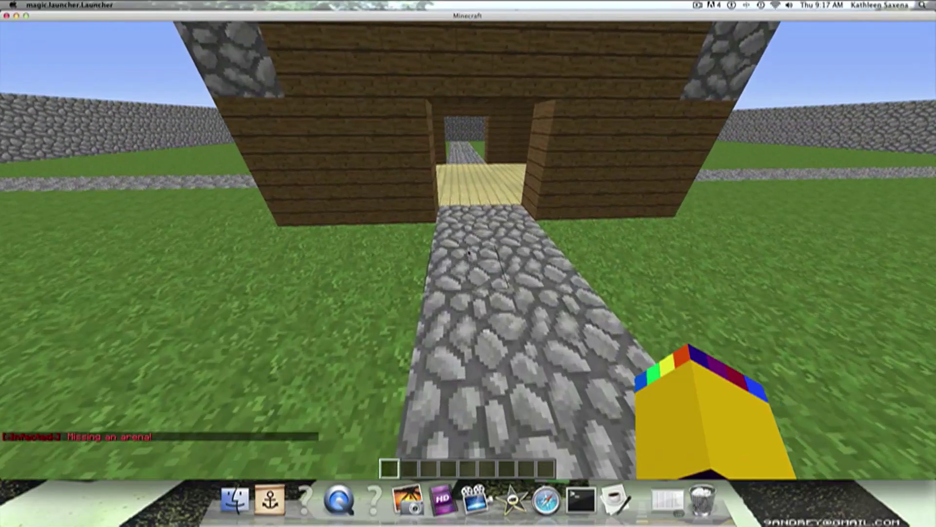
Step: Go through the wooden house, fly up over the walled lobby field and list the Infected commands with /inf help
key(w)
key(w)
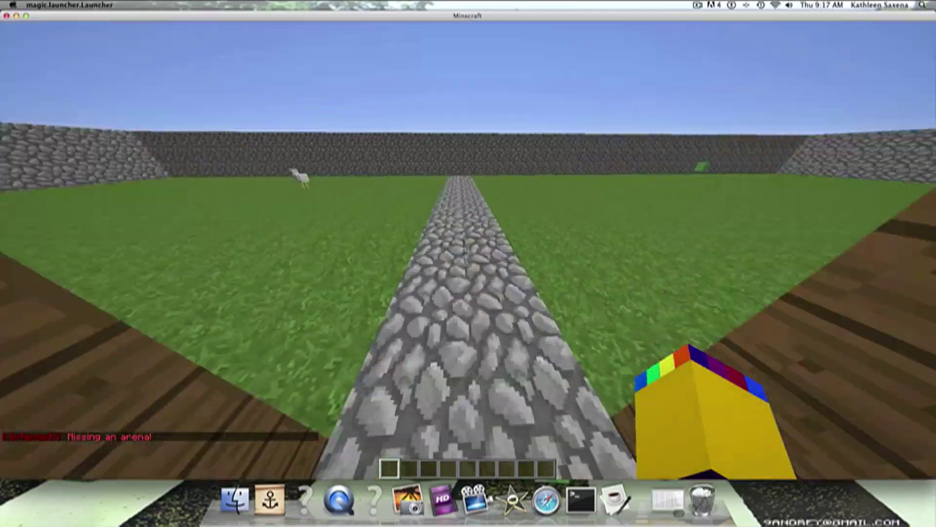
key(space)
key(space)
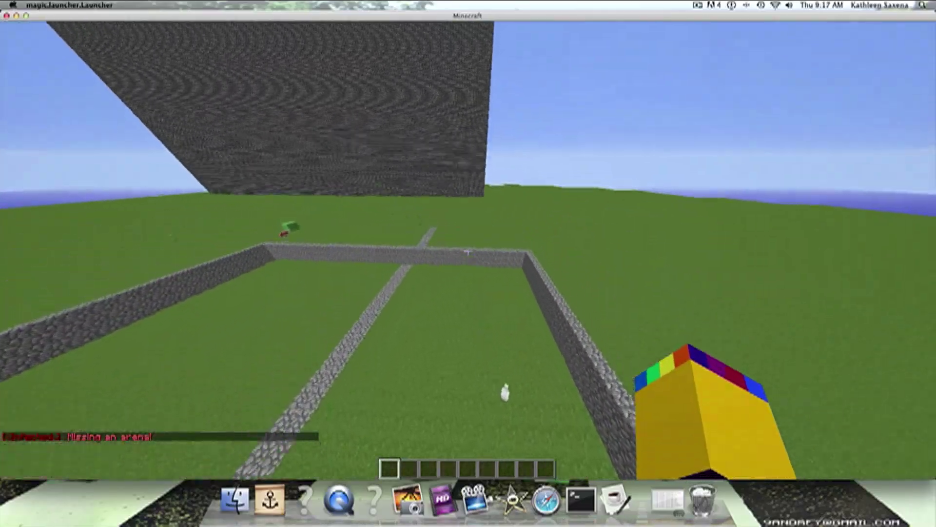
text(t)
text(/inf help)
key(Return)
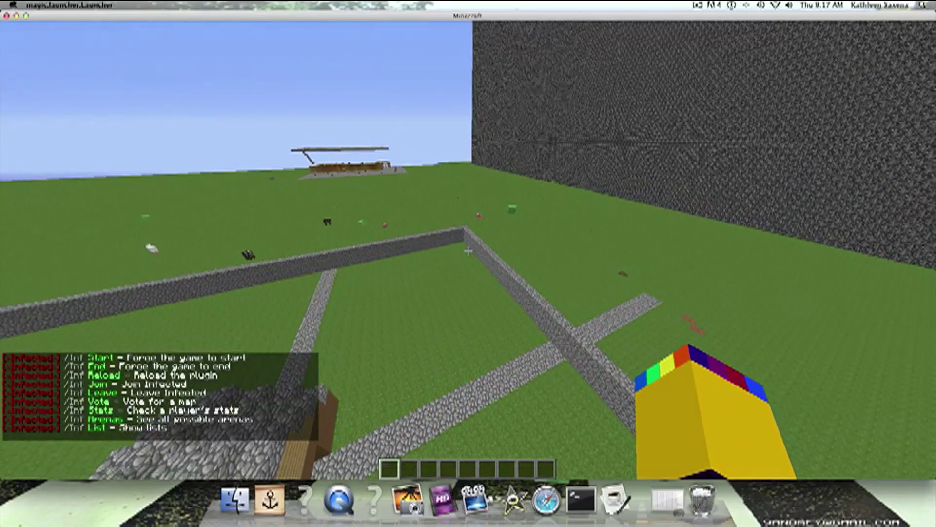
Step: Delete the test arena with the /inf remove command
key(t)
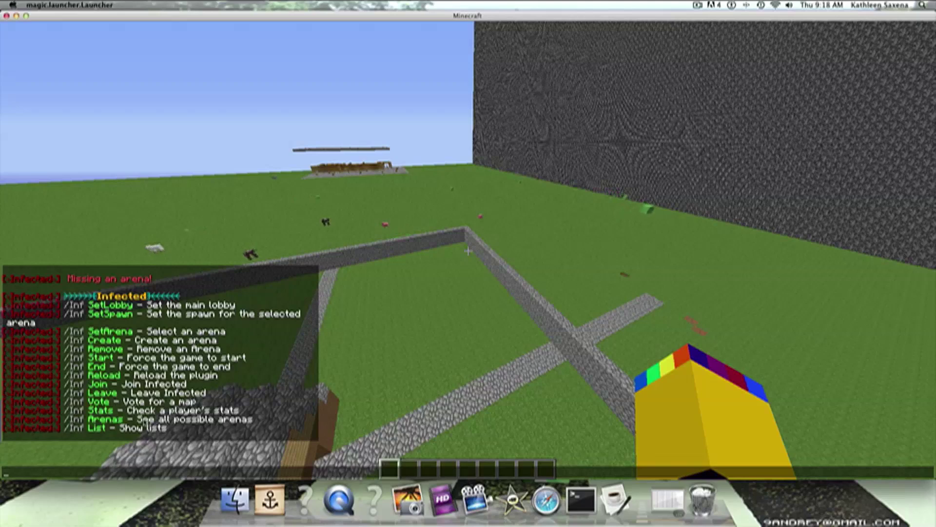
key(Escape)
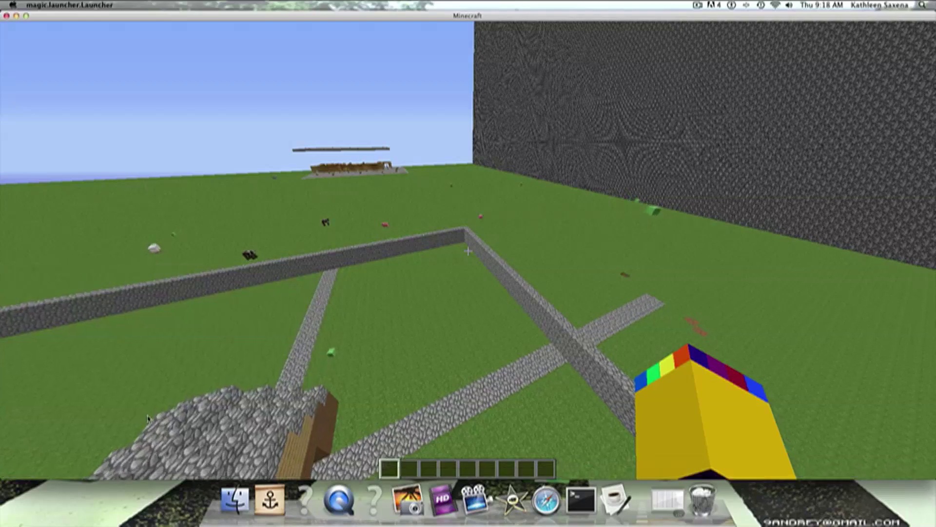
text(/inf remove)
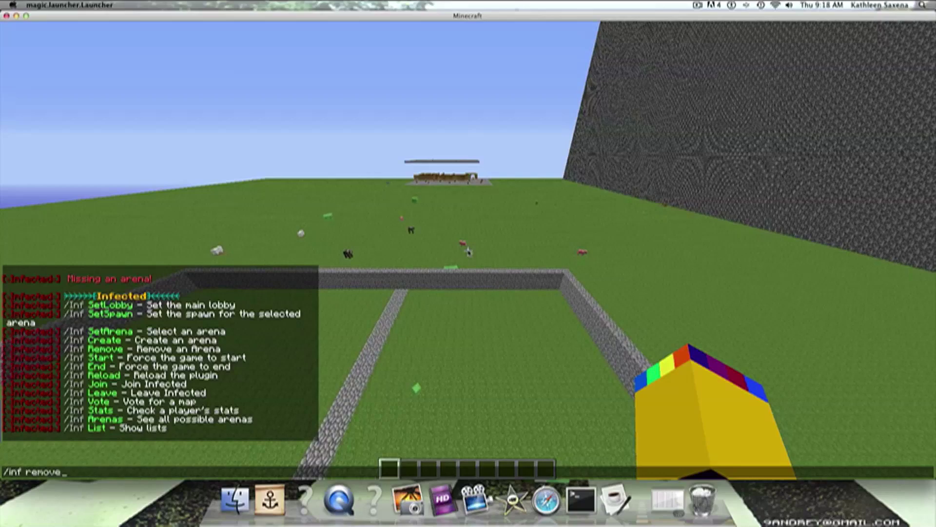
text( t)
key(Return)
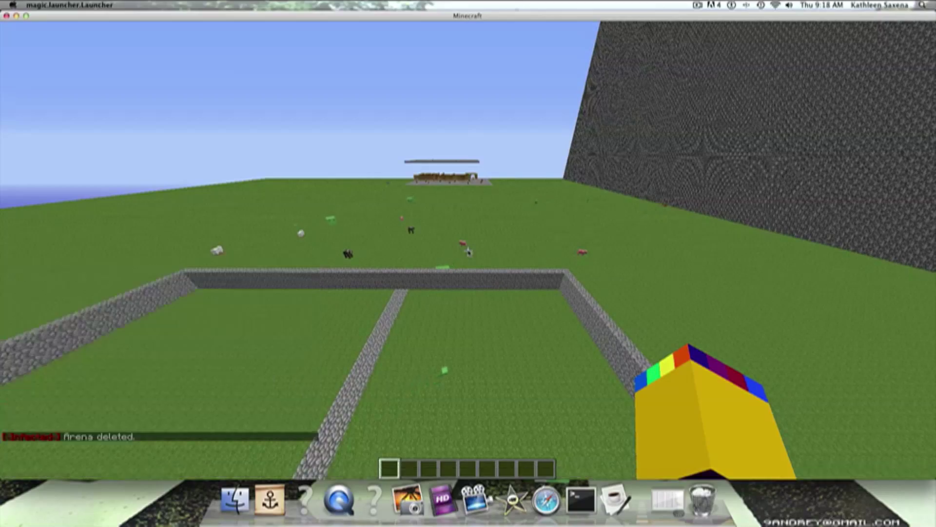
Step: Fly across the open field to the roofed wooden maze and descend onto the stone floor beneath its roof
key(w)
key(w)
key(w)
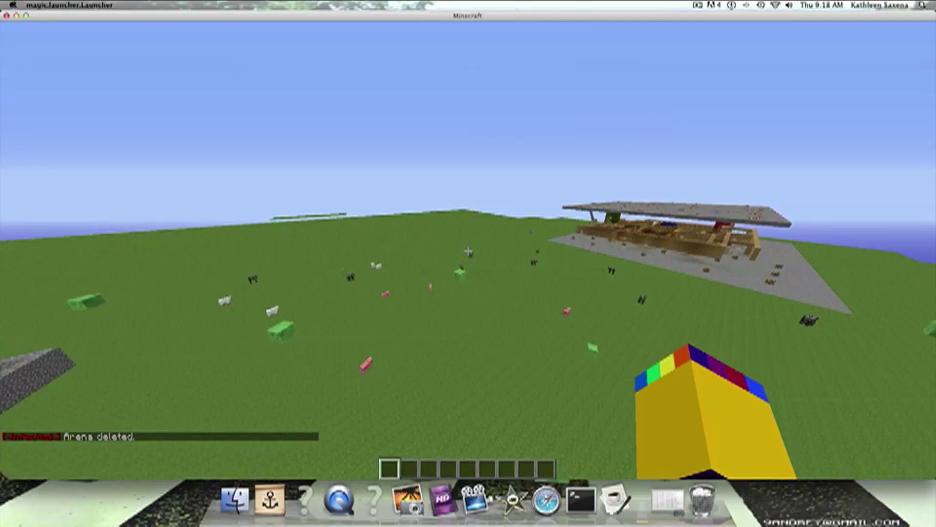
key(w)
key(w)
key(w)
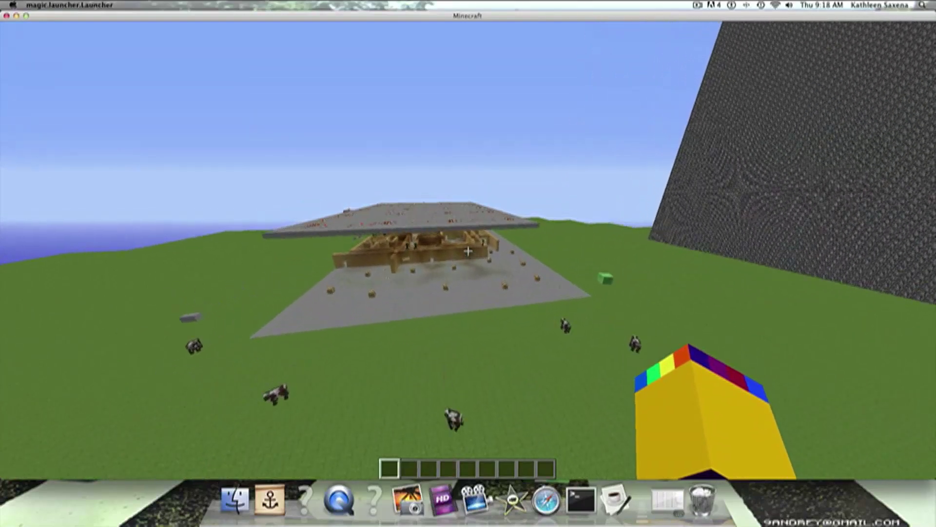
key(w)
key(shift)
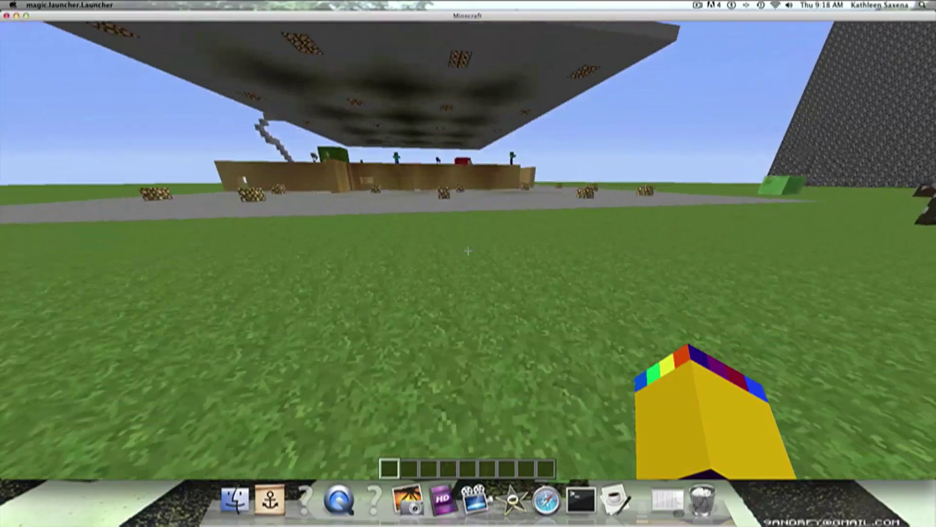
key(w)
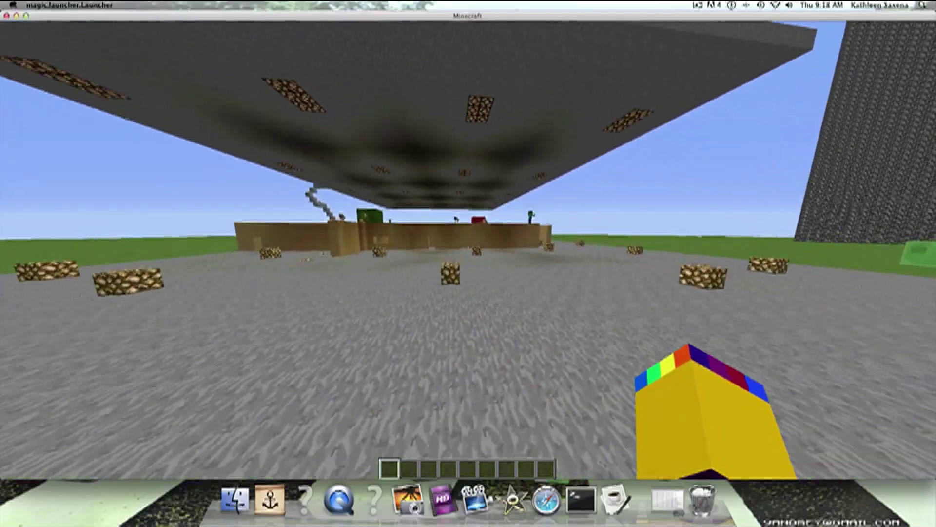
key(w)
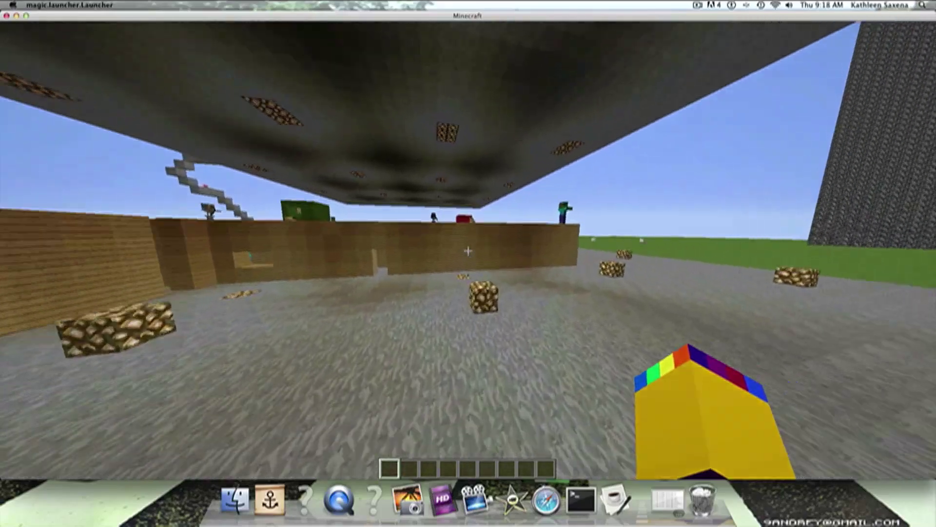
Step: Enter the maze's plank corridors and rise above the walls under the stone roof
key(w)
key(space)
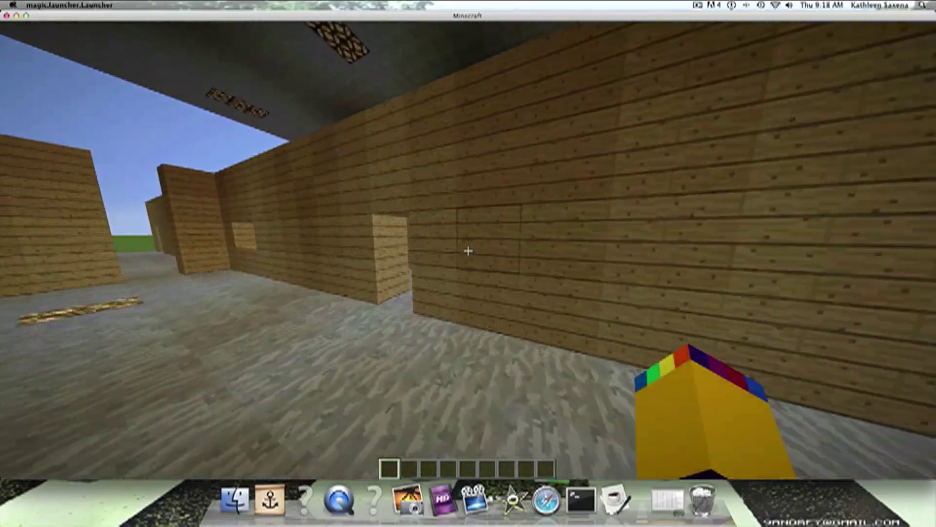
key(w)
key(w)
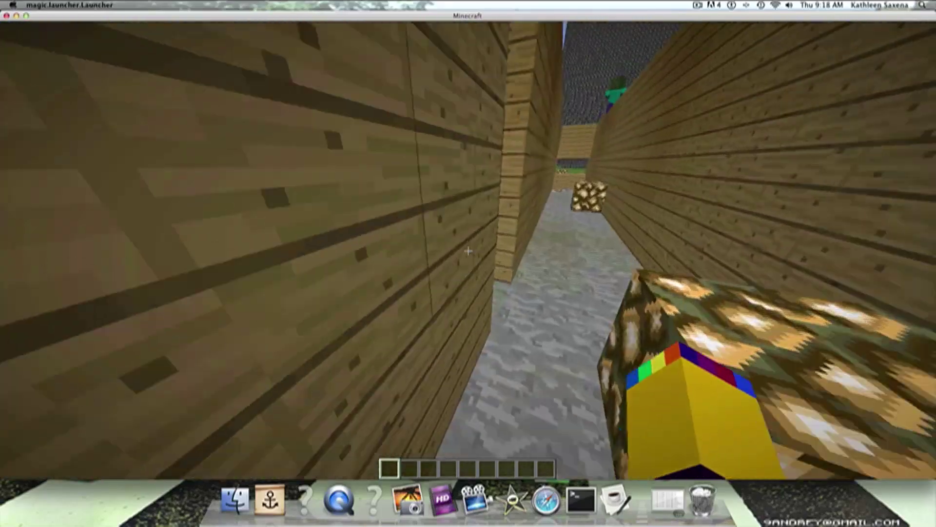
key(space)
key(w)
key(space)
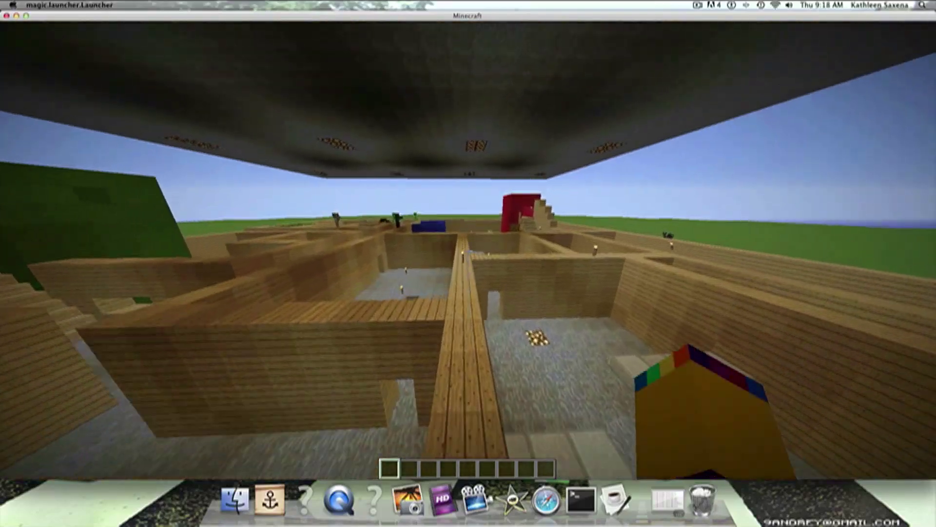
Step: Tour the wooden maze along its wall tops, examining the green, blue and red rooms and the glass-windowed edge
key(w)
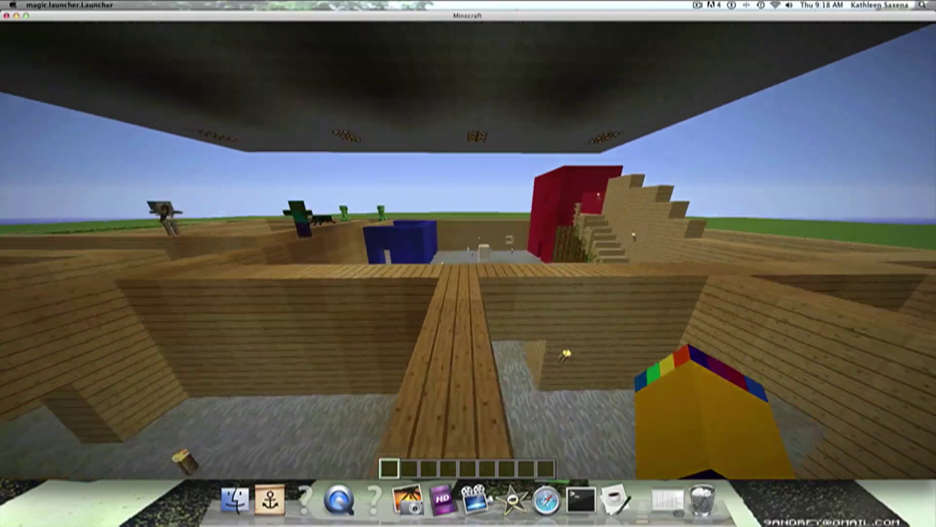
key(w)
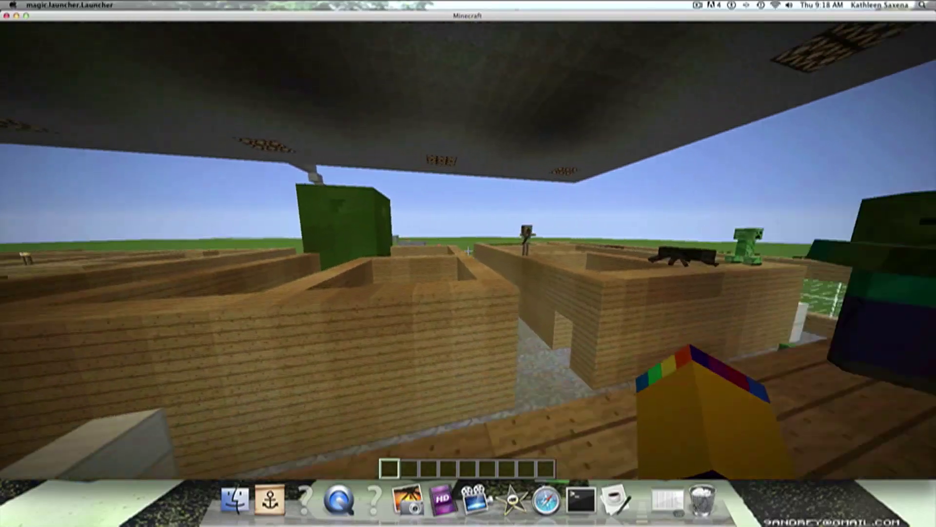
key(w)
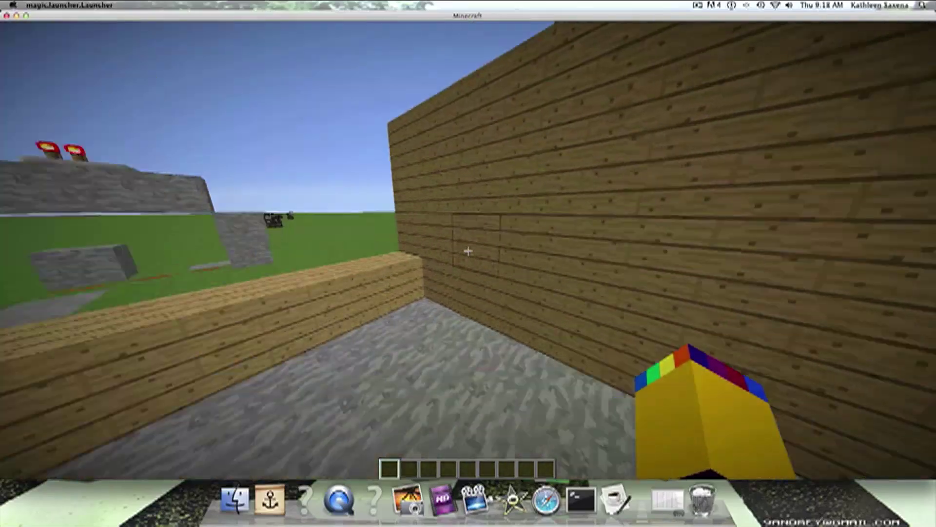
key(w)
key(w)
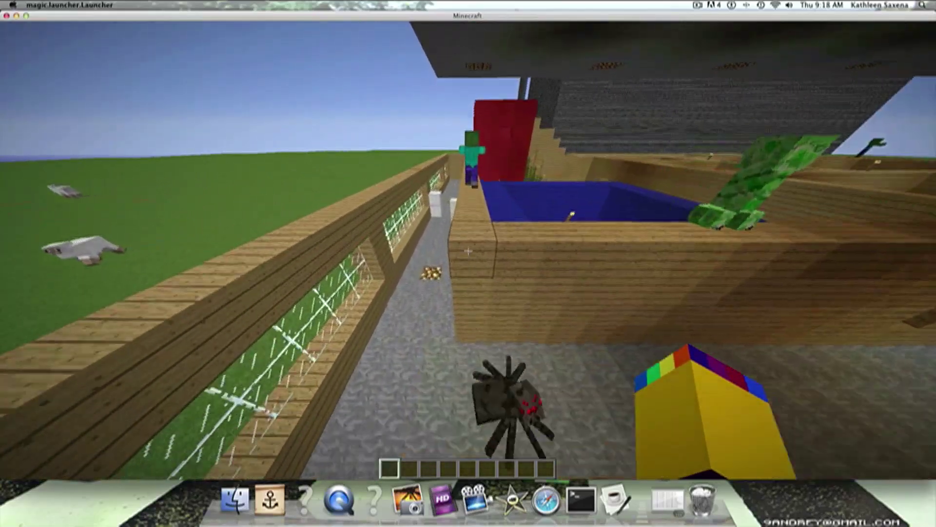
key(w)
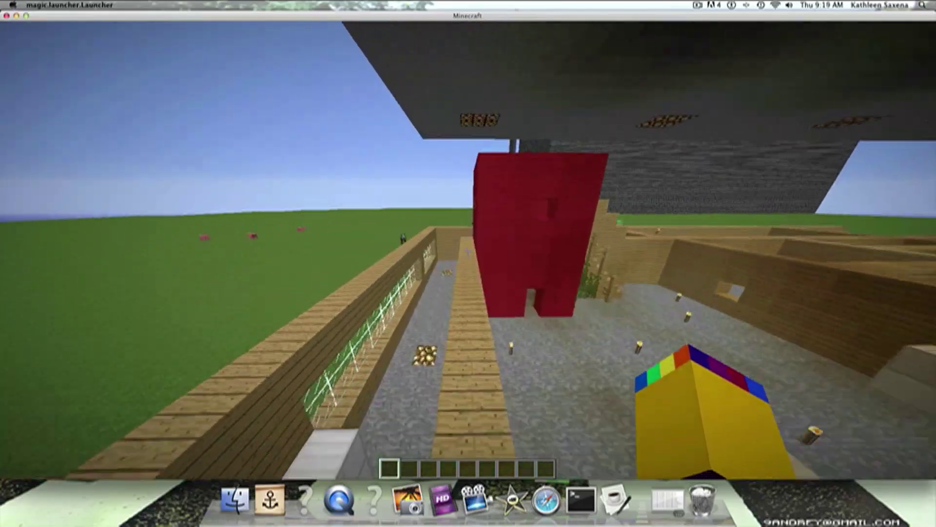